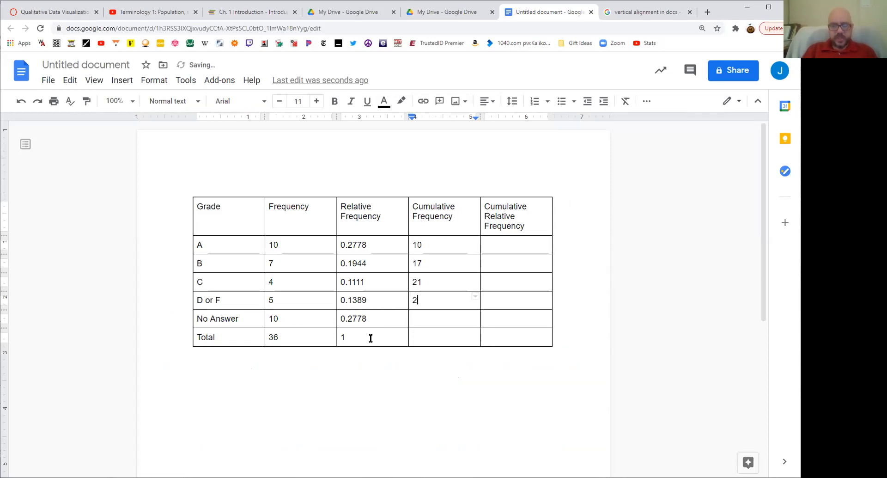
Step: Complete the Cumulative Frequency column with 26 for D or F, 36 for No Answer and 36 for Total
{"action": "key", "text": "Down"}
{"action": "type", "text": "36"}
{"action": "key", "text": "Down"}
{"action": "type", "text": "36"}
Step: Enter the Cumulative Relative Frequency values 0.2778 for A, 0.4722 for B and 0.5833 for C
{"action": "key", "text": "Tab"}
{"action": "key", "text": "Up"}
{"action": "key", "text": "Up"}
{"action": "key", "text": "Up"}
{"action": "key", "text": "Up"}
{"action": "key", "text": "Up"}
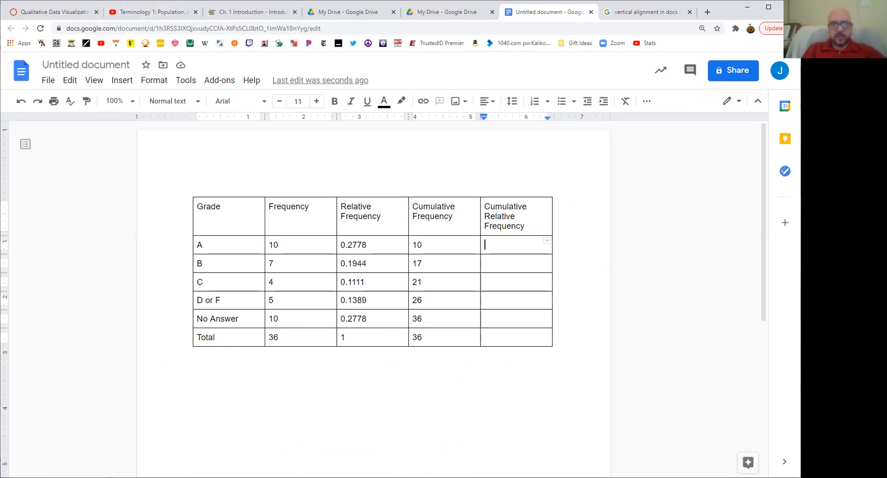
{"action": "left_click", "coordinate": [584, 313]}
{"action": "left_click", "coordinate": [507, 245]}
{"action": "type", "text": "0.2778"}
{"action": "key", "text": "Down"}
{"action": "type", "text": "0.4722"}
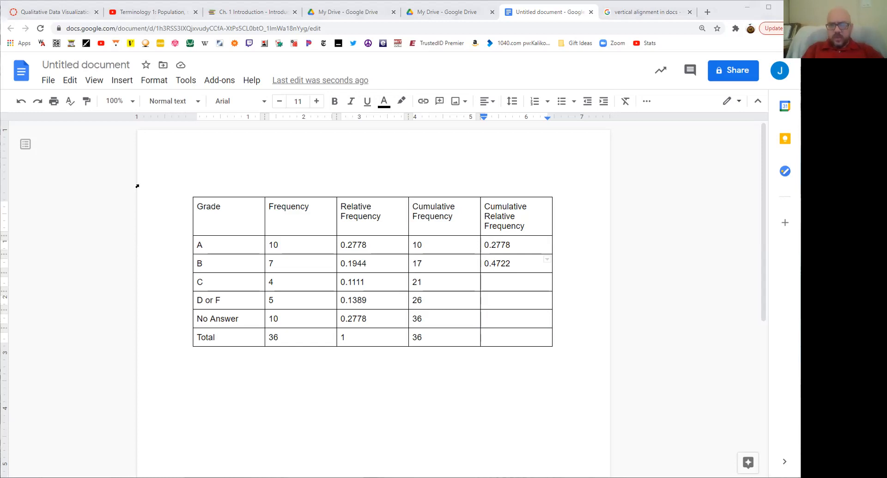
{"action": "key", "text": "Down"}
{"action": "type", "text": "0"}
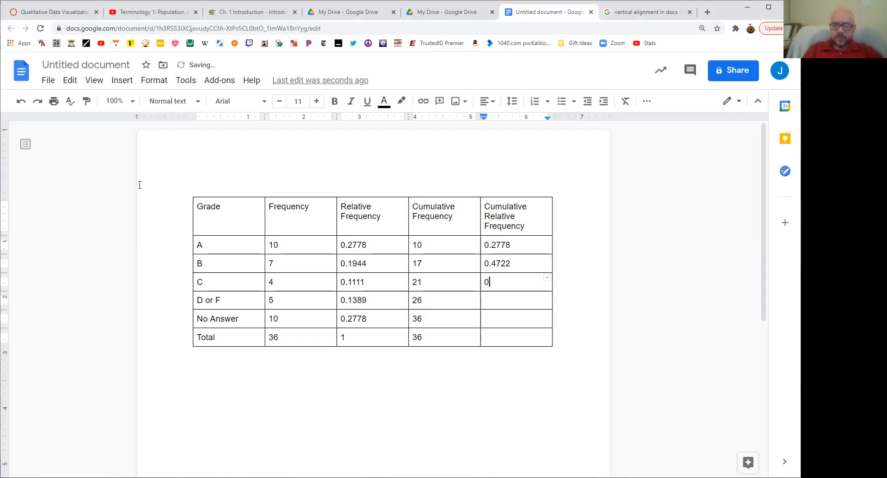
{"action": "type", "text": ".5833"}
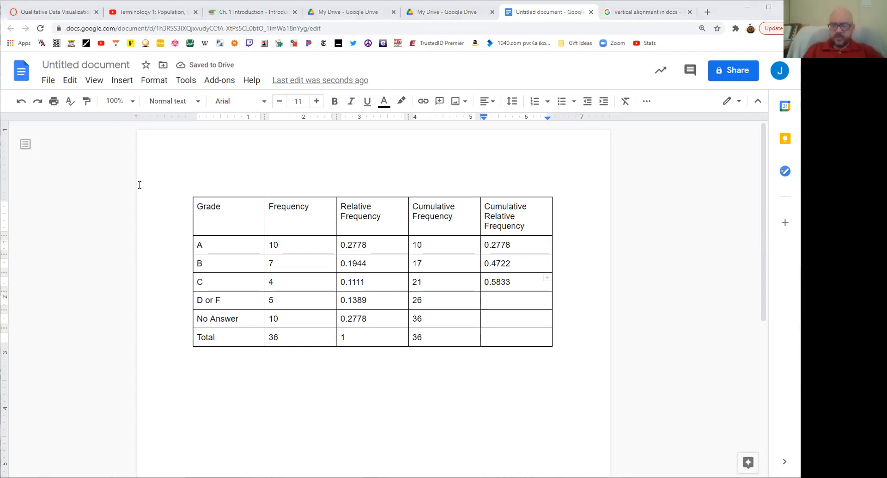
Step: Enter the Cumulative Relative Frequency values 0.7222 for D or F, 1 for No Answer and 1 for Total
{"action": "type", "text": "0."}
{"action": "key", "text": "BackSpace"}
{"action": "key", "text": "BackSpace"}
{"action": "key", "text": "Down"}
{"action": "type", "text": "0.7222"}
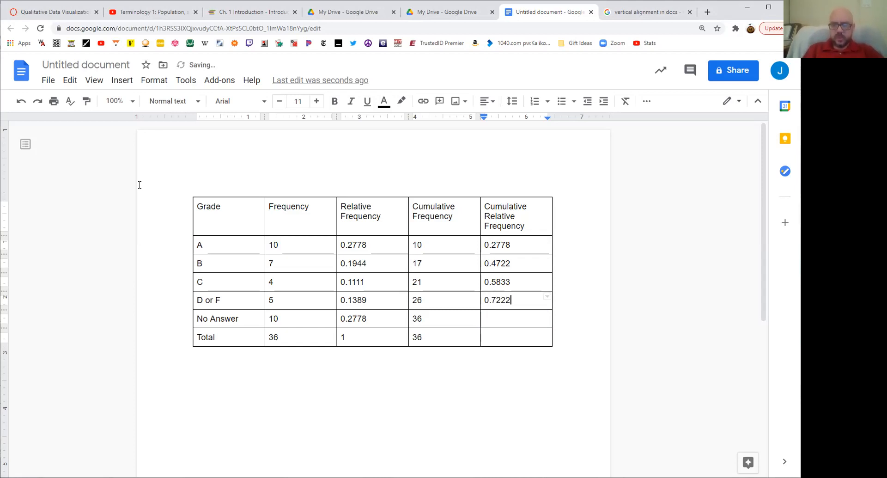
{"action": "key", "text": "Down"}
{"action": "type", "text": "1"}
{"action": "key", "text": "Down"}
{"action": "type", "text": "1"}
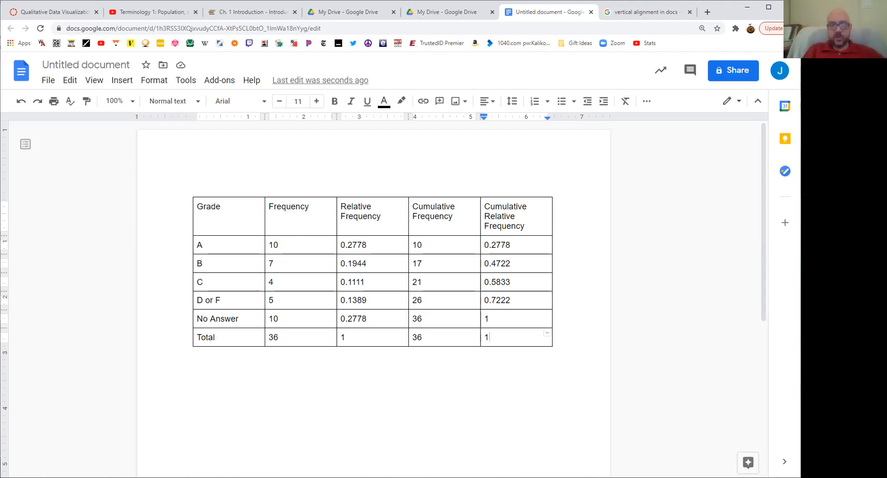
{"action": "left_click_drag", "start_coordinate": [237, 212], "coordinate": [515, 224]}
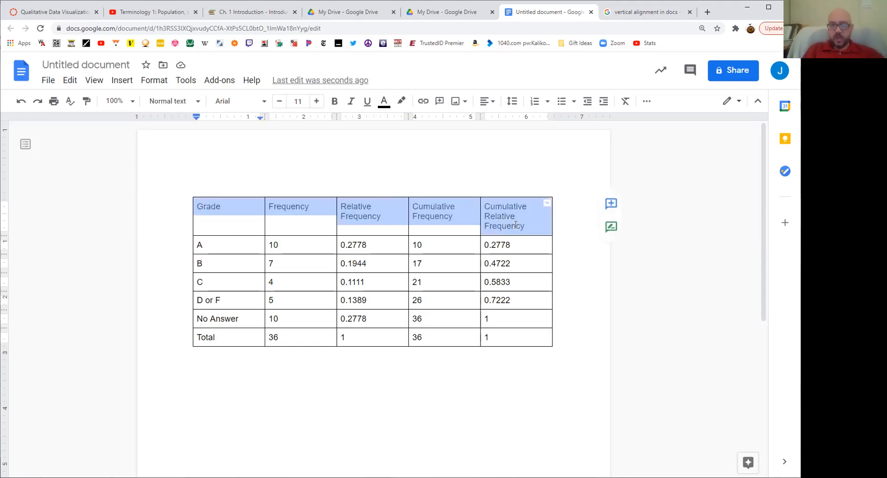
{"action": "left_click_drag", "start_coordinate": [195, 246], "coordinate": [500, 335]}
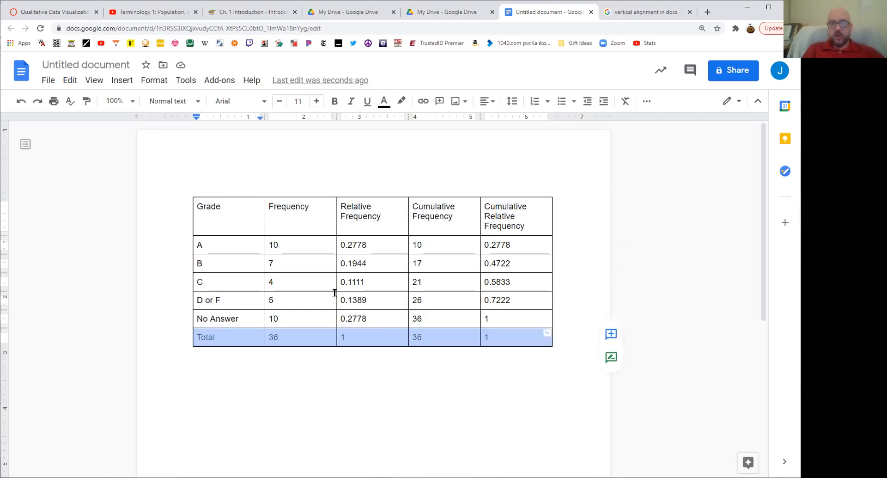
{"action": "left_click", "coordinate": [272, 282]}
{"action": "left_click_drag", "start_coordinate": [296, 250], "coordinate": [528, 320]}
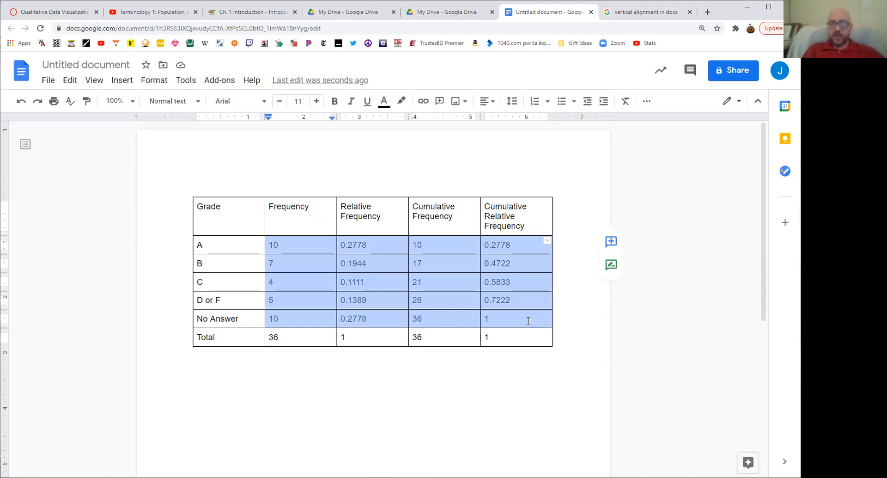
{"action": "left_click", "coordinate": [566, 316]}
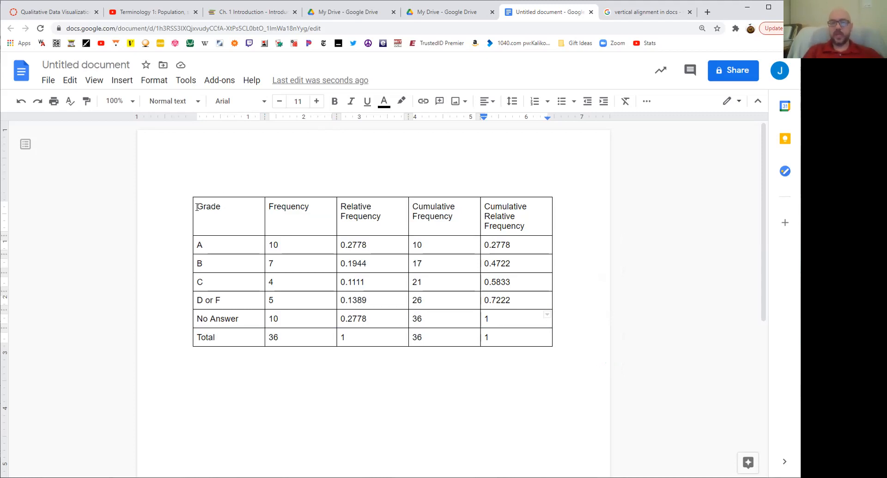
Step: Give the table's header row a blue cell background and Middle vertical alignment
{"action": "left_click_drag", "start_coordinate": [197, 206], "coordinate": [529, 212]}
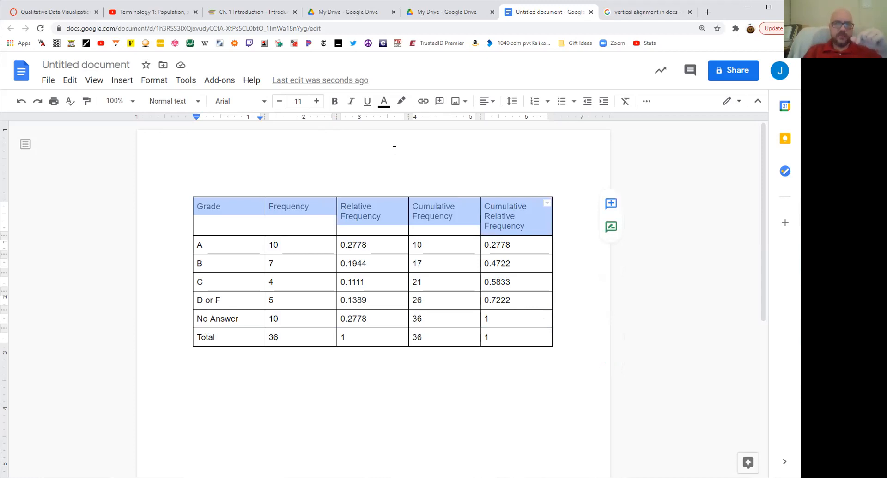
{"action": "right_click", "coordinate": [391, 209]}
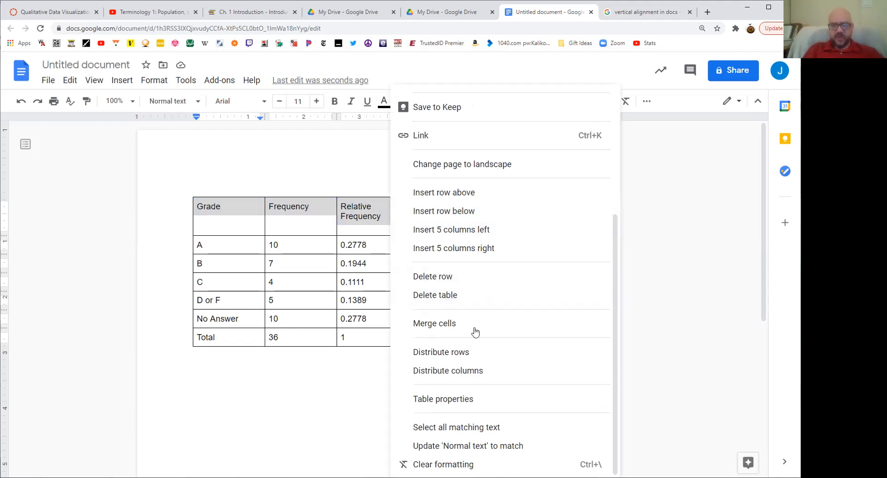
{"action": "left_click", "coordinate": [447, 398]}
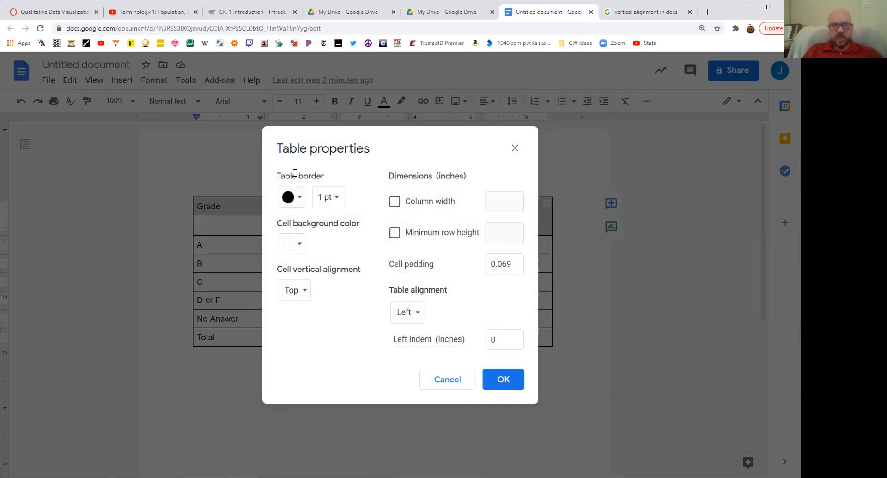
{"action": "left_click", "coordinate": [300, 245]}
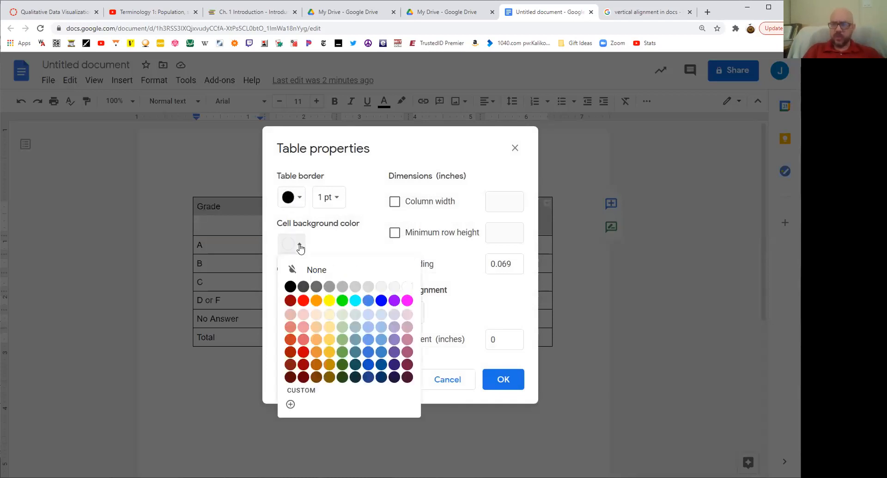
{"action": "left_click", "coordinate": [381, 301]}
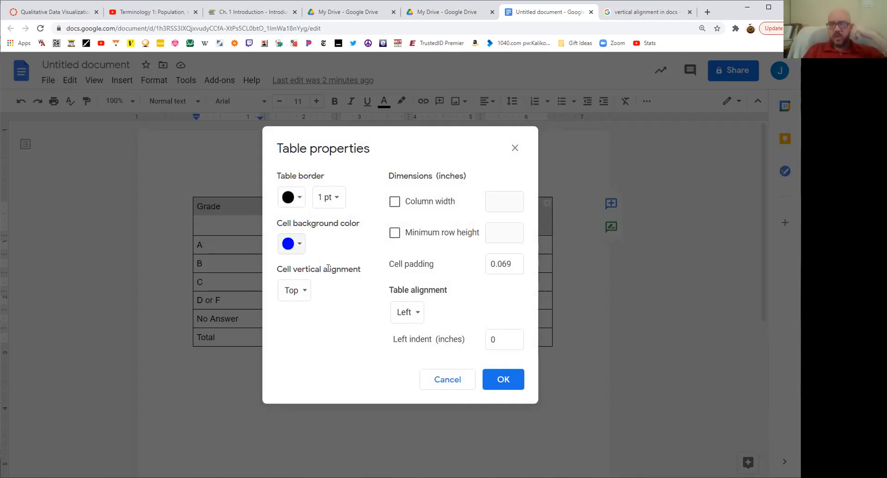
{"action": "left_click", "coordinate": [296, 294]}
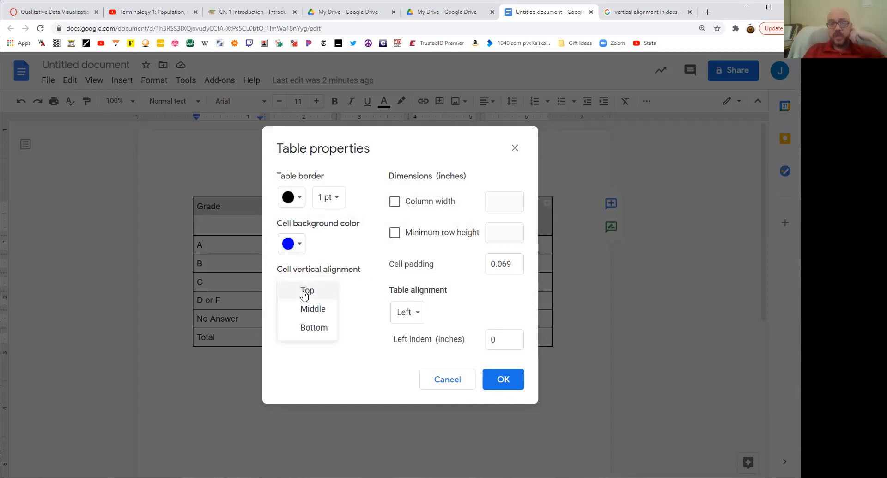
{"action": "left_click", "coordinate": [303, 309]}
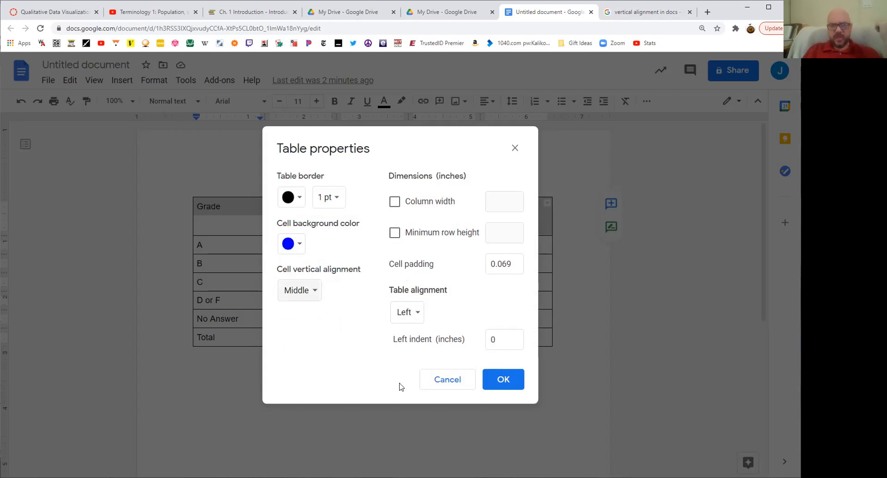
{"action": "left_click", "coordinate": [511, 381]}
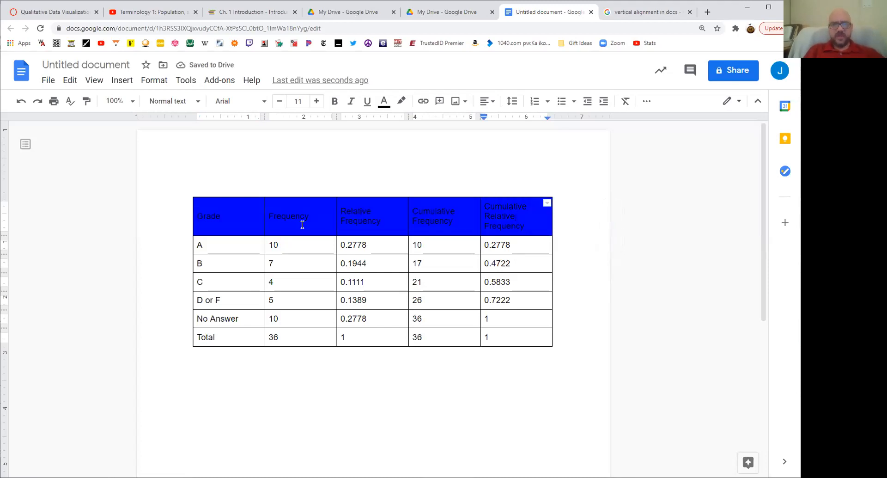
Step: Change the text color of all header row cells to white
{"action": "left_click", "coordinate": [196, 216]}
{"action": "left_click_drag", "start_coordinate": [197, 216], "coordinate": [513, 221]}
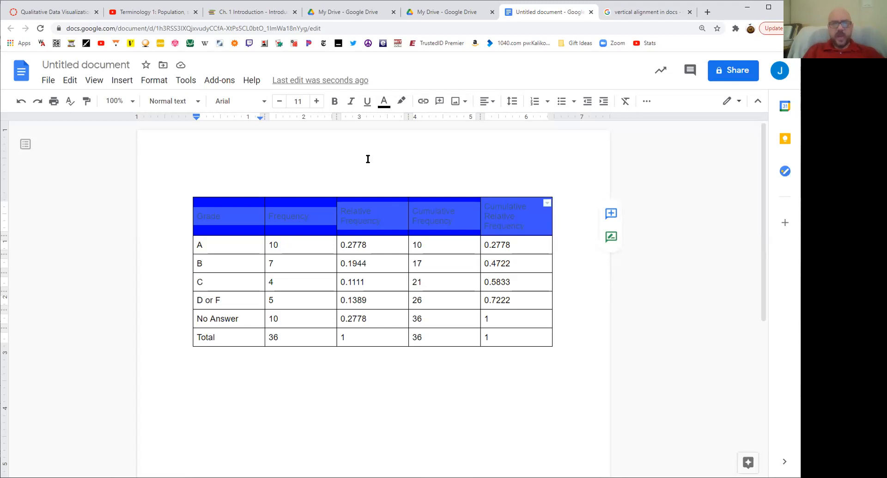
{"action": "left_click", "coordinate": [385, 100]}
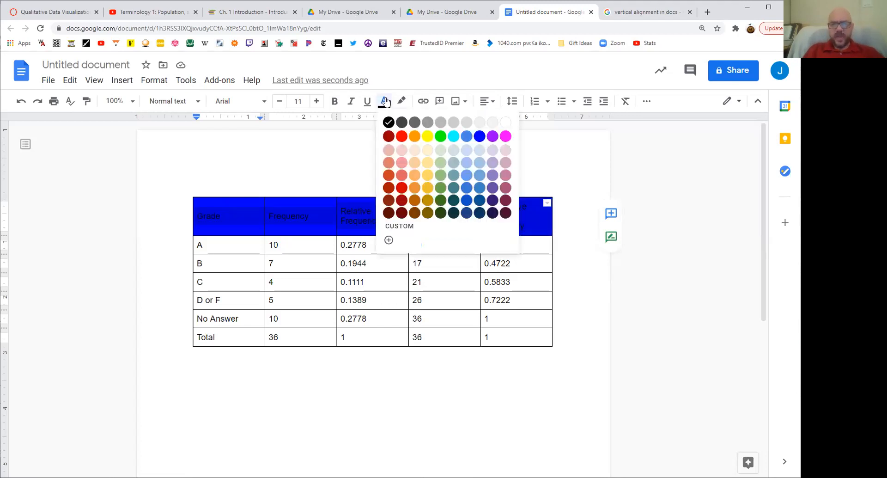
{"action": "left_click", "coordinate": [506, 123]}
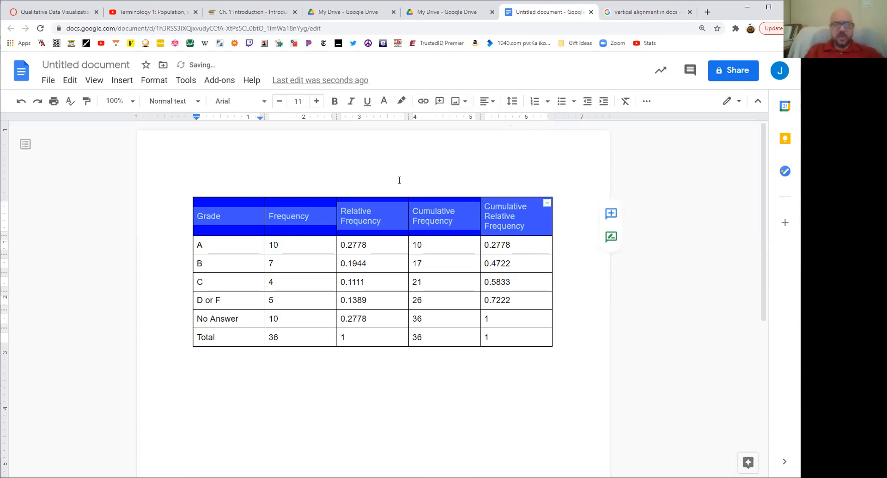
Step: Make the header row text bold and italic with a font size of 14
{"action": "left_click", "coordinate": [335, 102]}
{"action": "left_click", "coordinate": [351, 101]}
{"action": "left_click", "coordinate": [316, 102]}
{"action": "left_click", "coordinate": [316, 102]}
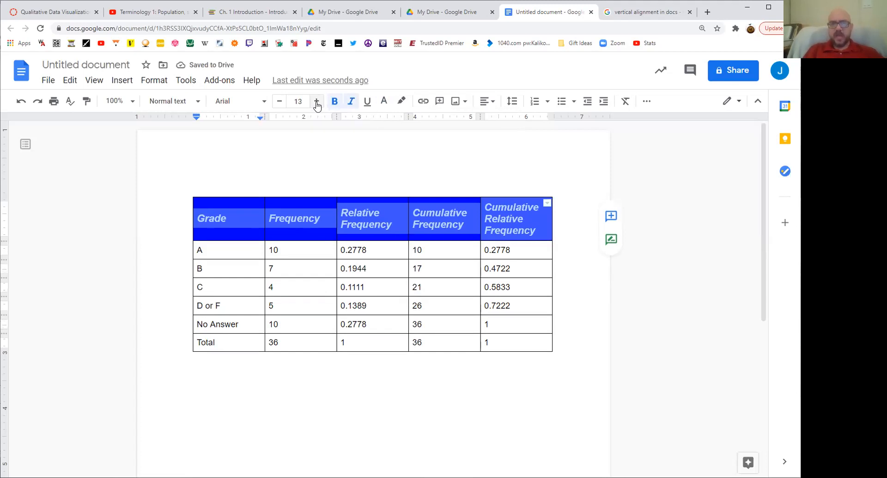
{"action": "left_click", "coordinate": [316, 107]}
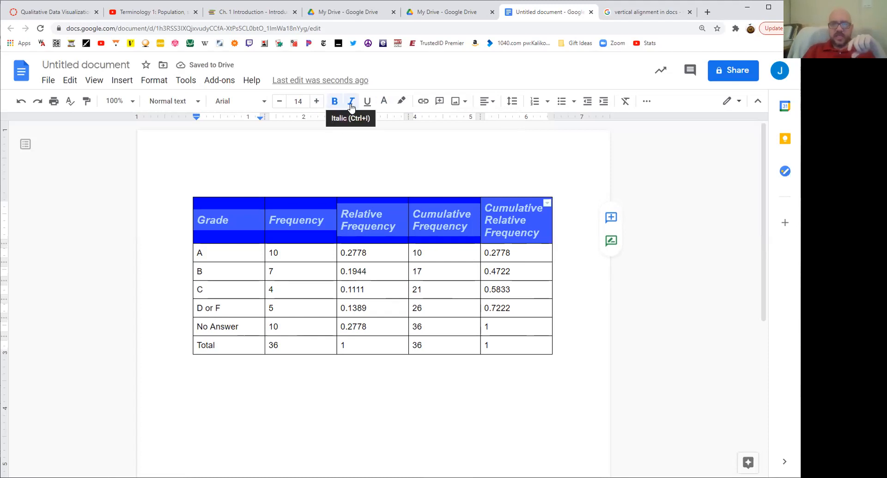
{"action": "left_click", "coordinate": [337, 157]}
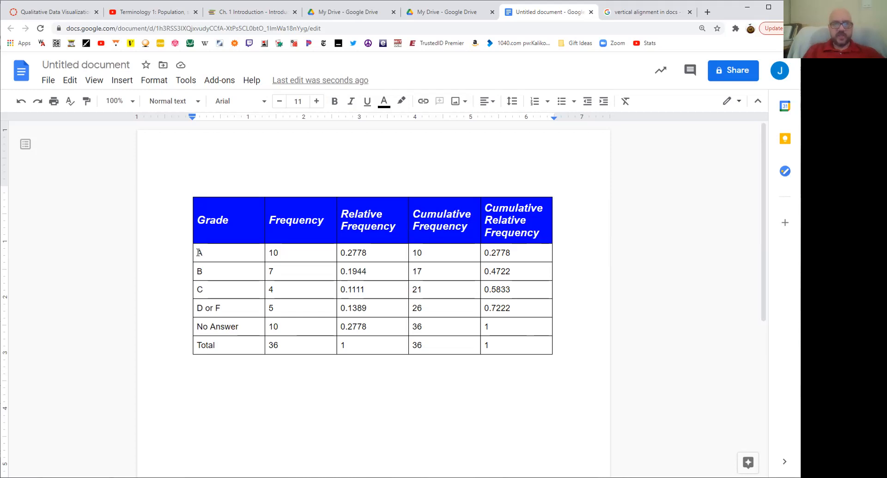
Step: Make the row labels from A to Total in the Grade column bold and italic at font size 15
{"action": "left_click_drag", "start_coordinate": [198, 252], "coordinate": [230, 345]}
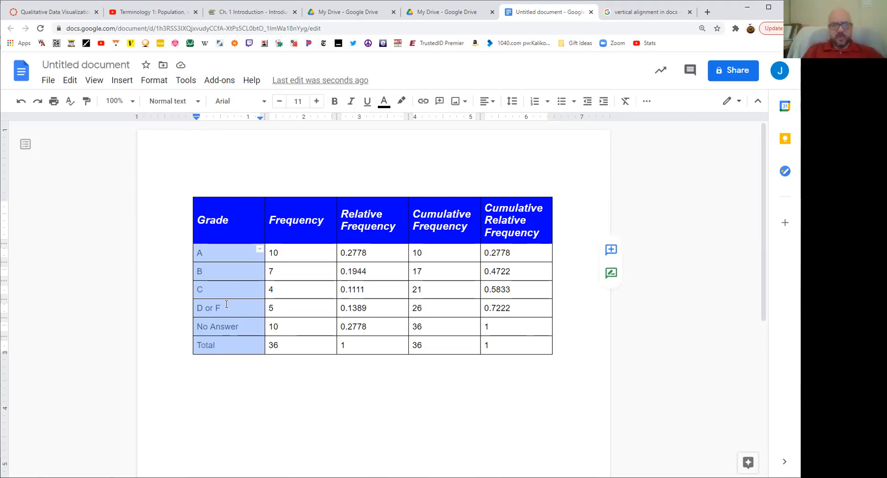
{"action": "key", "text": "ctrl+b"}
{"action": "key", "text": "ctrl+i"}
{"action": "left_click", "coordinate": [317, 101]}
{"action": "left_click", "coordinate": [317, 102]}
{"action": "left_click", "coordinate": [316, 102]}
{"action": "left_click", "coordinate": [317, 101]}
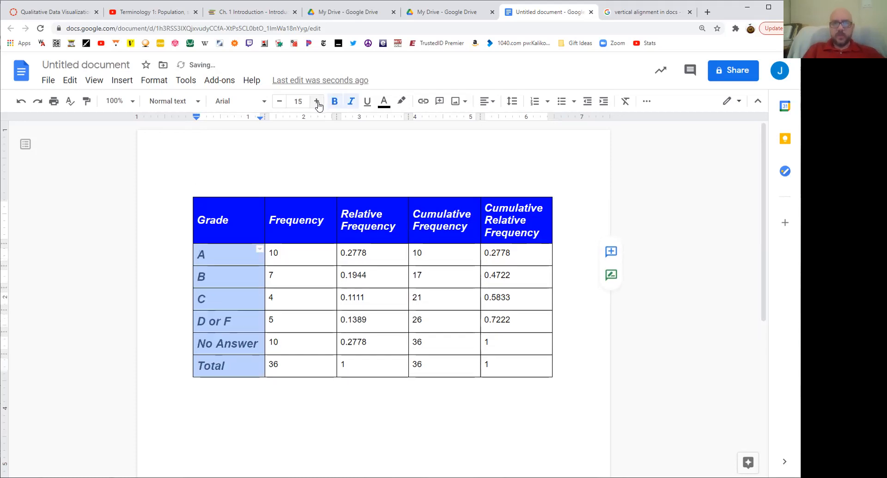
Step: Reduce the font size of the row labels from A to Total to 14
{"action": "left_click", "coordinate": [315, 223]}
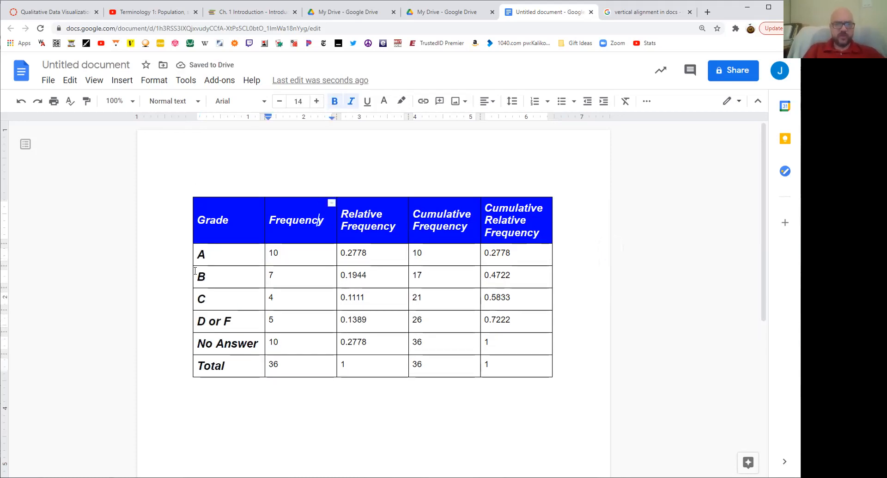
{"action": "left_click_drag", "start_coordinate": [197, 254], "coordinate": [217, 277]}
{"action": "left_click_drag", "start_coordinate": [253, 393], "coordinate": [247, 364]}
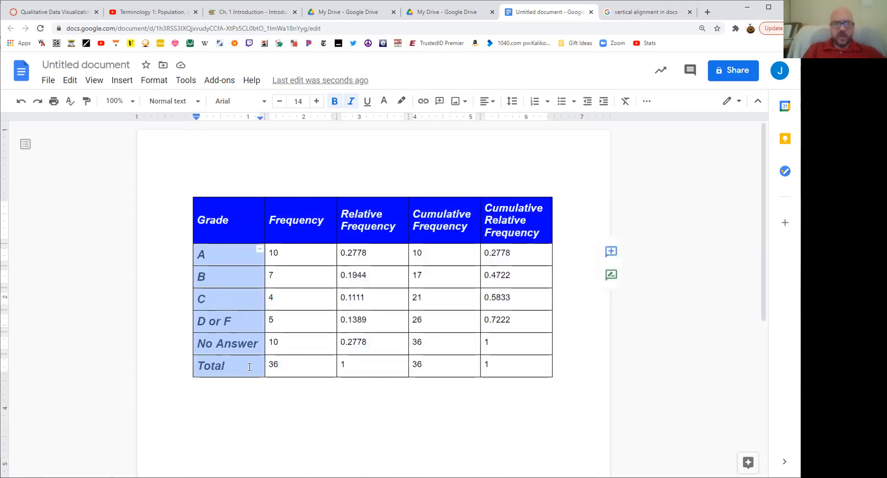
{"action": "left_click", "coordinate": [279, 100]}
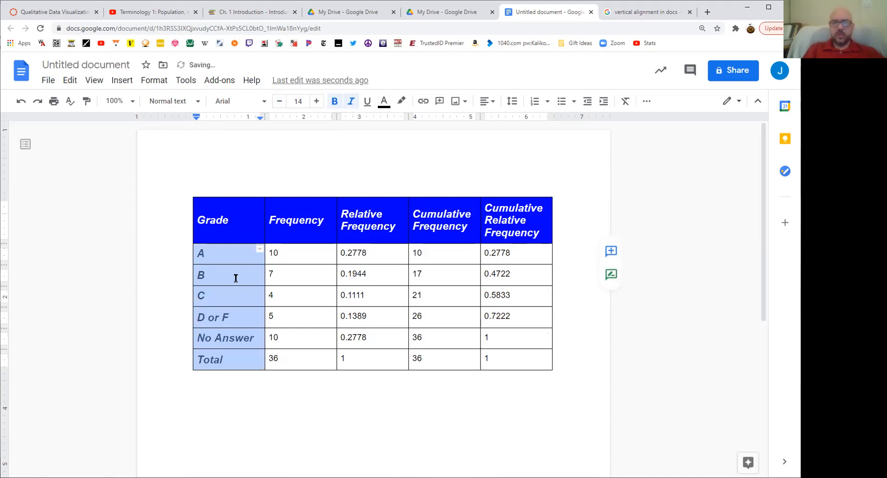
{"action": "left_click", "coordinate": [269, 180]}
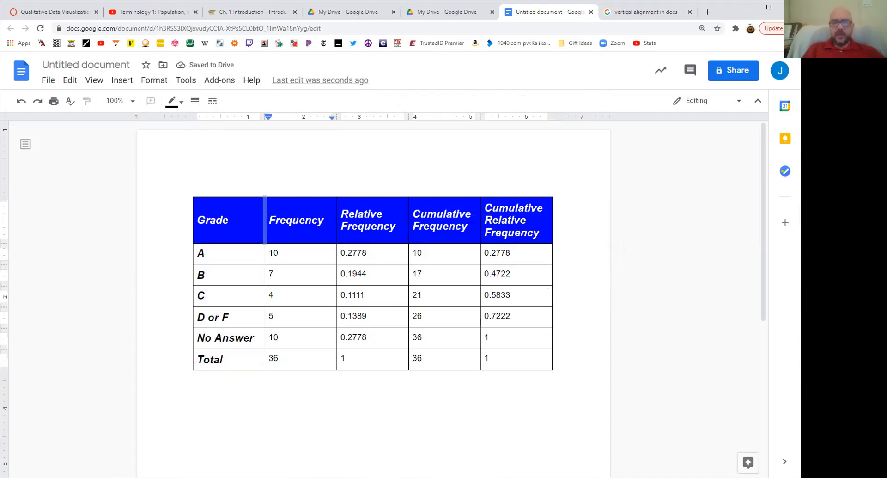
{"action": "left_click", "coordinate": [233, 196]}
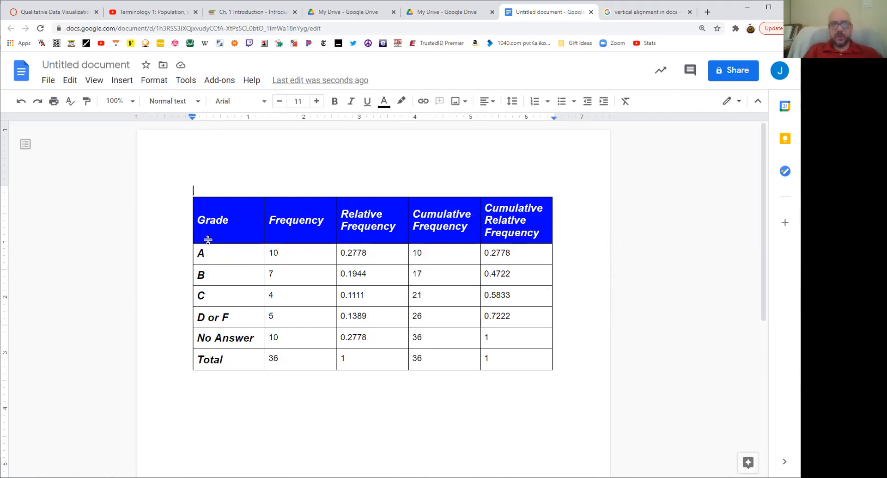
Step: Center the text of all header row cells horizontally
{"action": "left_click_drag", "start_coordinate": [235, 221], "coordinate": [487, 205]}
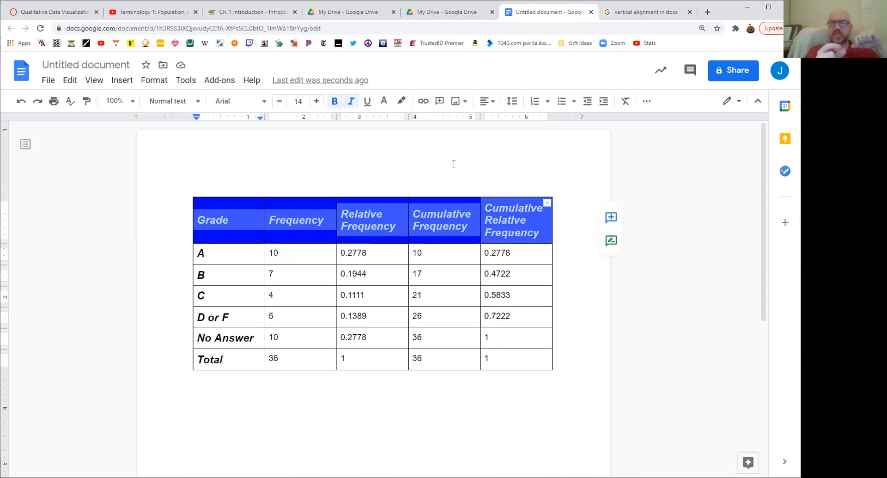
{"action": "left_click", "coordinate": [333, 171]}
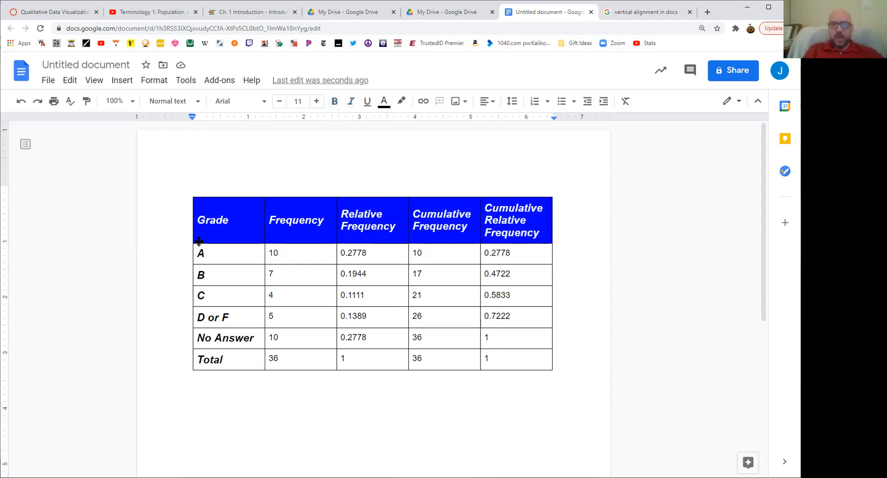
{"action": "left_click_drag", "start_coordinate": [198, 222], "coordinate": [501, 223]}
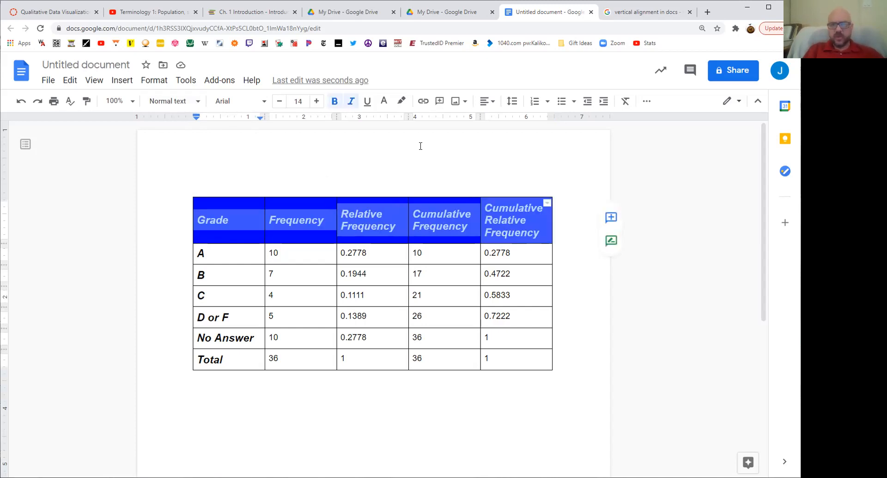
{"action": "left_click", "coordinate": [489, 105]}
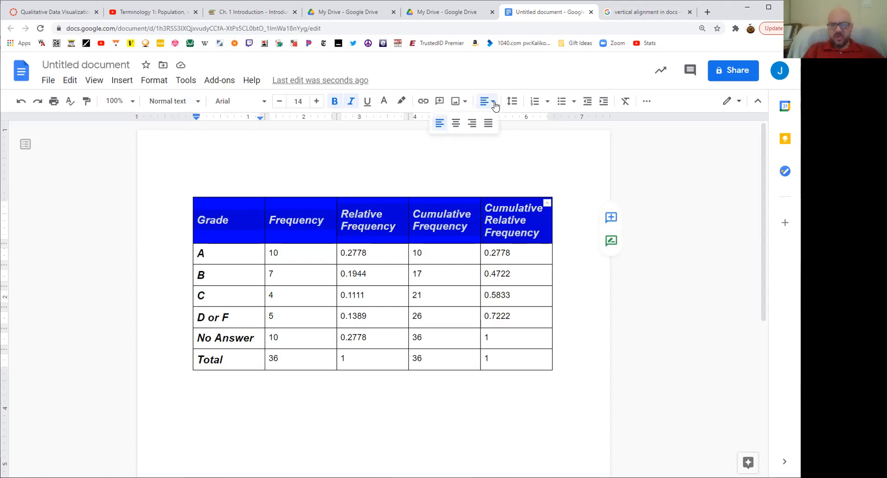
{"action": "left_click", "coordinate": [456, 123]}
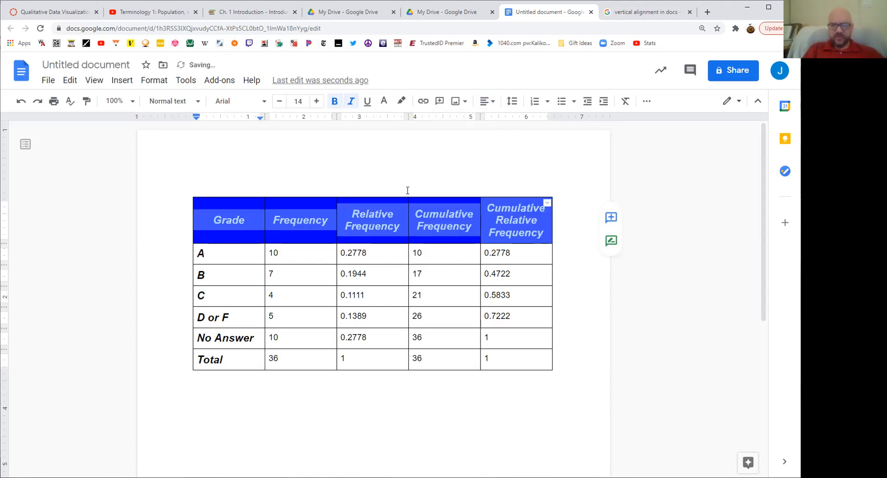
{"action": "left_click", "coordinate": [368, 225]}
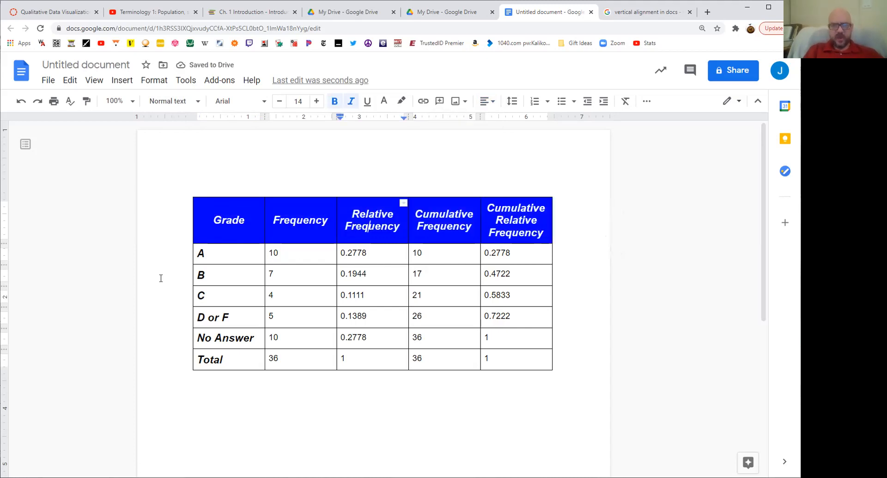
Step: Change the text color of the row labels from A to Total in the Grade column to blue
{"action": "left_click_drag", "start_coordinate": [198, 254], "coordinate": [233, 359]}
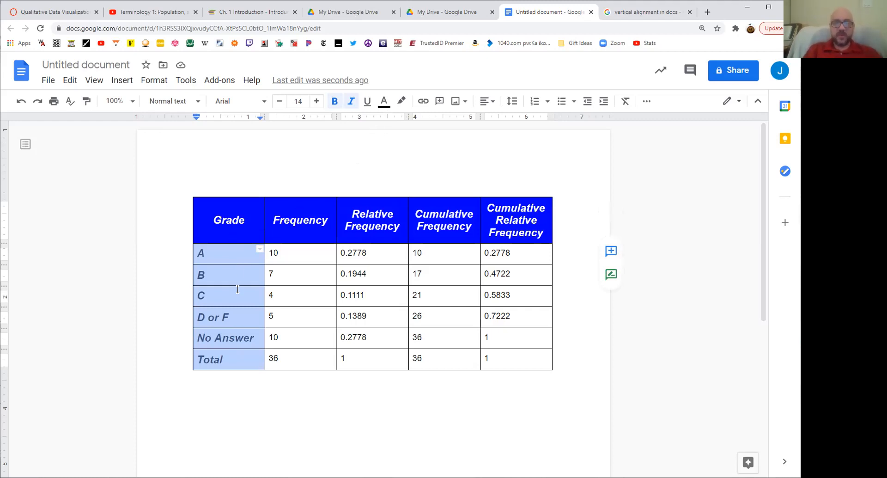
{"action": "left_click", "coordinate": [385, 102]}
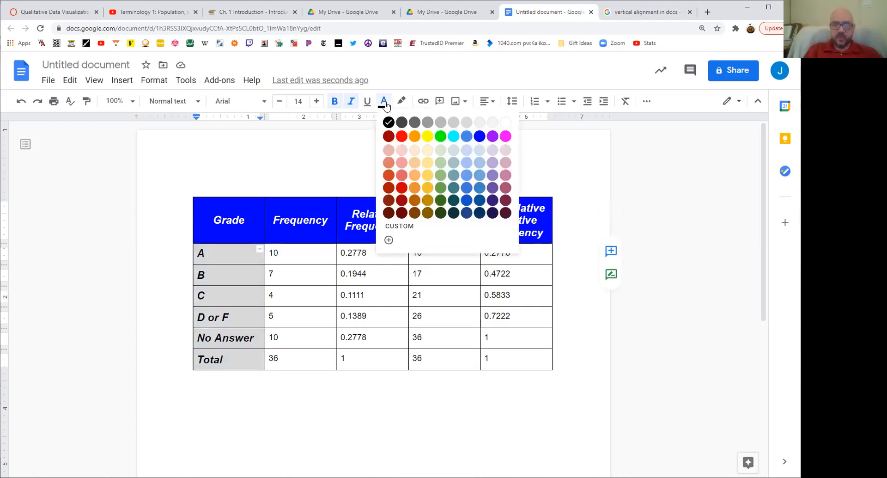
{"action": "left_click", "coordinate": [479, 137]}
{"action": "left_click", "coordinate": [238, 274]}
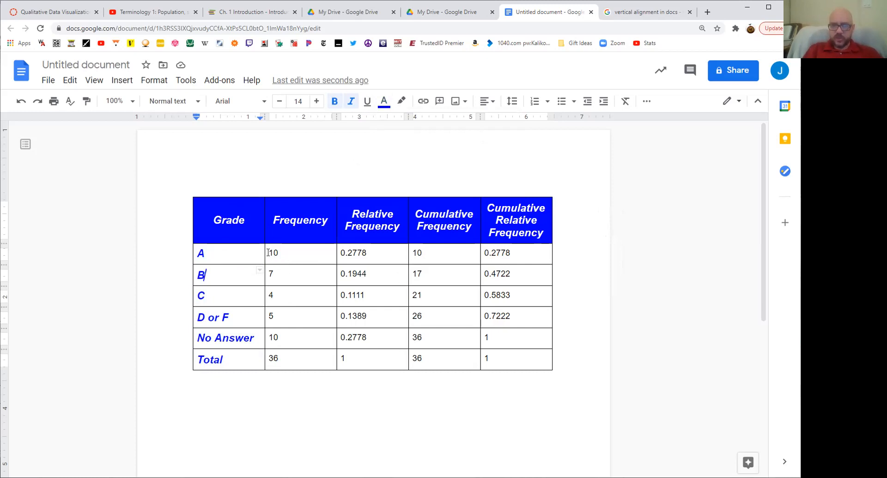
Step: Center all numeric values horizontally in the four frequency columns, from row A to Total
{"action": "left_click_drag", "start_coordinate": [271, 254], "coordinate": [509, 357]}
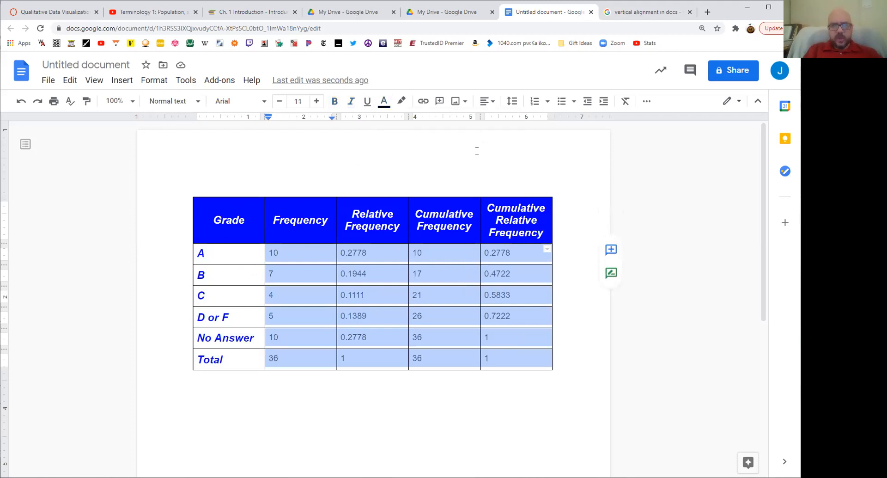
{"action": "left_click", "coordinate": [491, 102]}
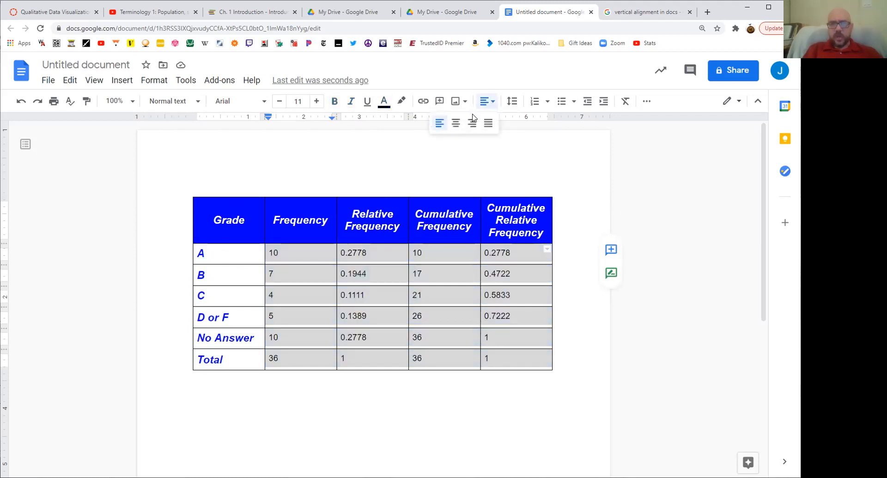
{"action": "left_click", "coordinate": [455, 123]}
{"action": "left_click", "coordinate": [354, 172]}
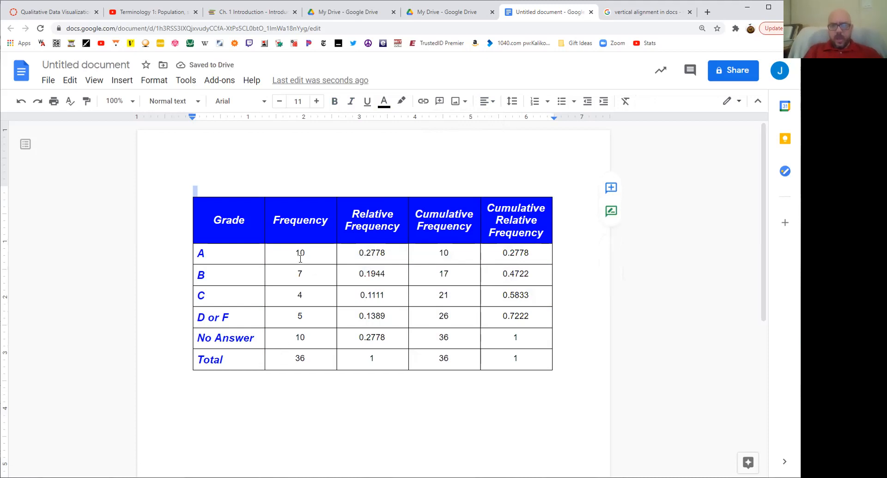
Step: Make the four numeric values in the Total row bold and italic
{"action": "left_click_drag", "start_coordinate": [290, 360], "coordinate": [512, 358]}
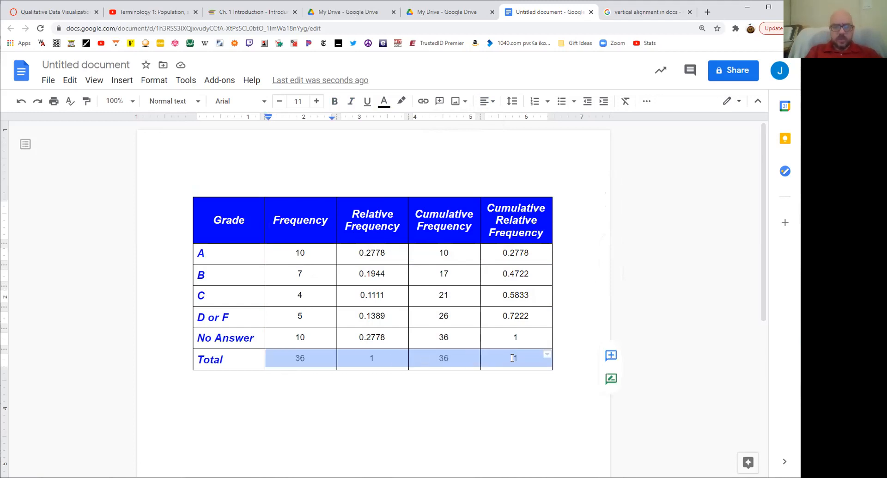
{"action": "key", "text": "ctrl+b"}
{"action": "key", "text": "ctrl+i"}
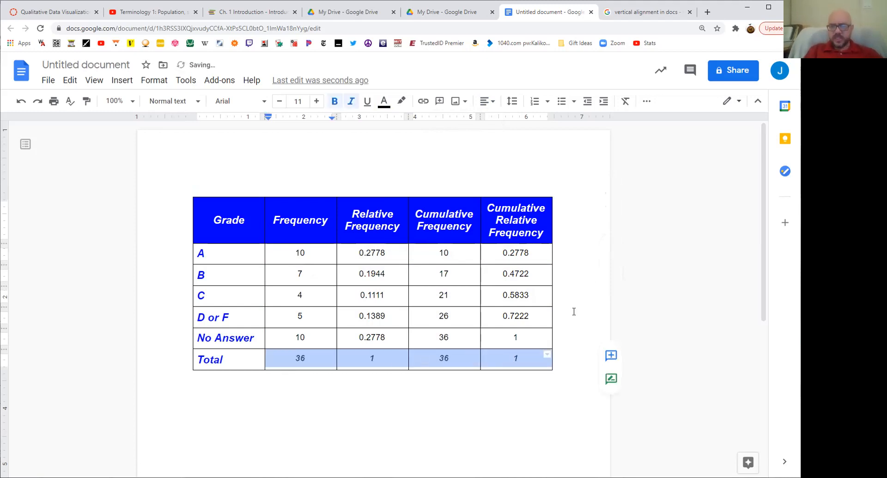
{"action": "left_click", "coordinate": [531, 296]}
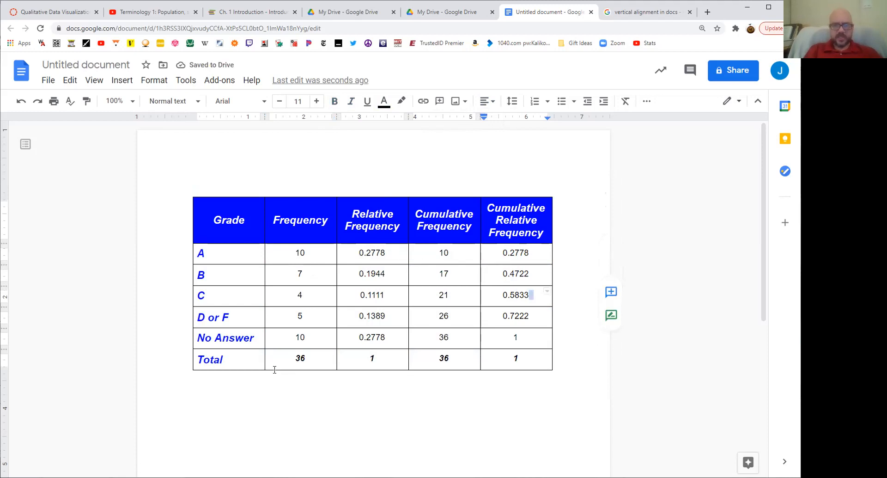
{"action": "key", "text": "Up"}
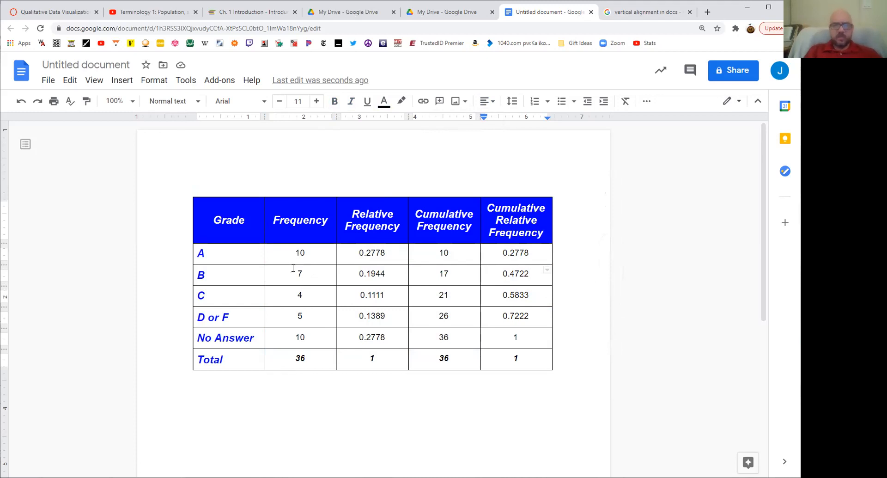
Step: Increase the font size of all numeric values, from row A to the Total row, to 12
{"action": "left_click_drag", "start_coordinate": [292, 251], "coordinate": [524, 337]}
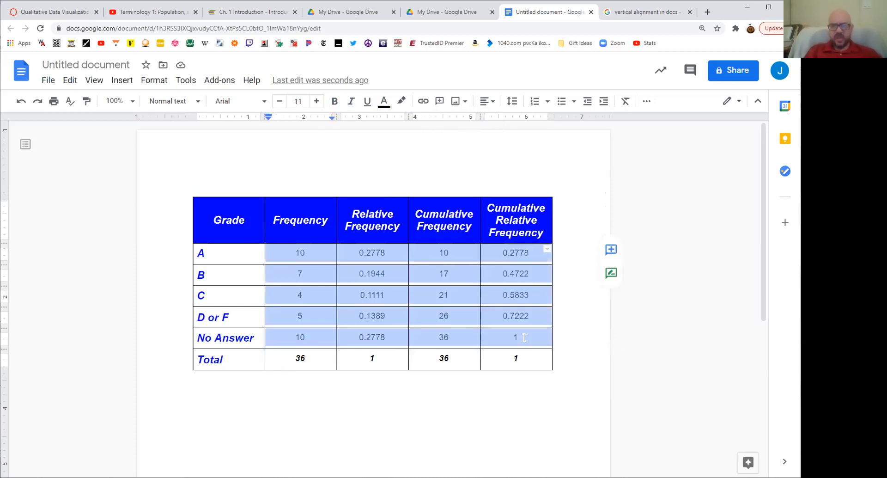
{"action": "left_click", "coordinate": [315, 101]}
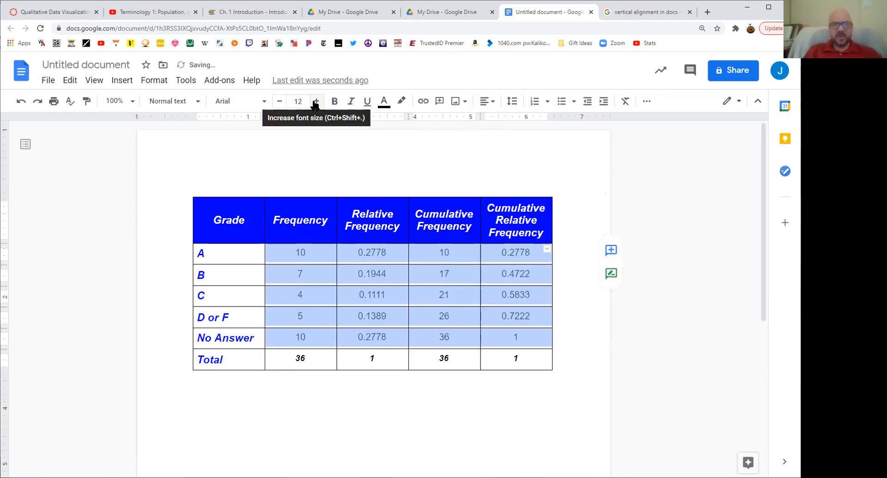
{"action": "left_click", "coordinate": [348, 183]}
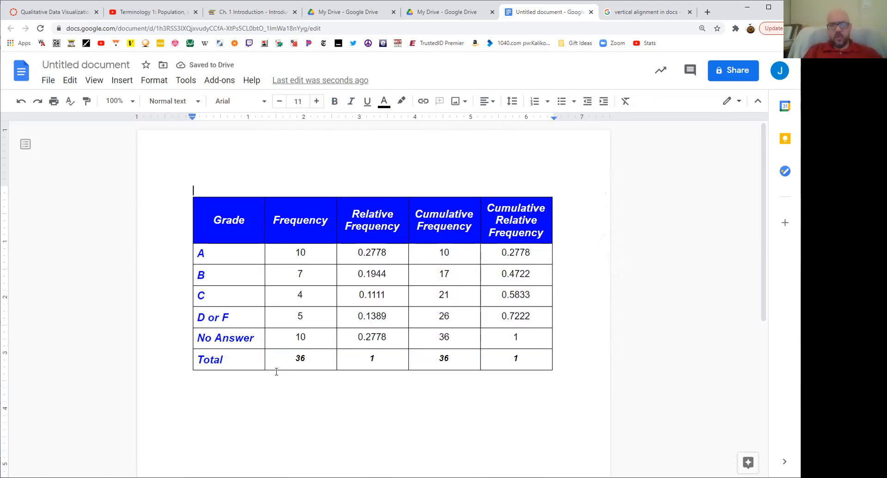
{"action": "left_click_drag", "start_coordinate": [270, 358], "coordinate": [508, 358]}
{"action": "left_click", "coordinate": [316, 101]}
{"action": "left_click", "coordinate": [313, 184]}
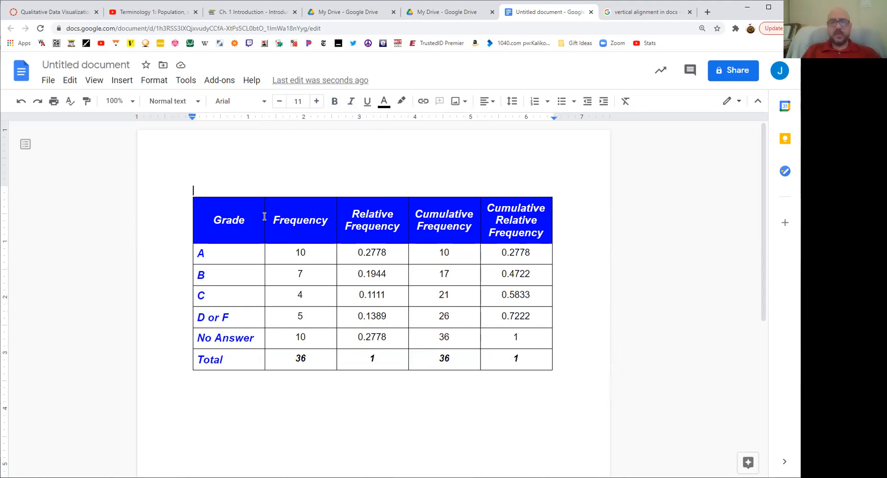
{"action": "left_click_drag", "start_coordinate": [294, 295], "coordinate": [306, 295]}
{"action": "triple_click", "coordinate": [306, 295]}
{"action": "left_click", "coordinate": [306, 294]}
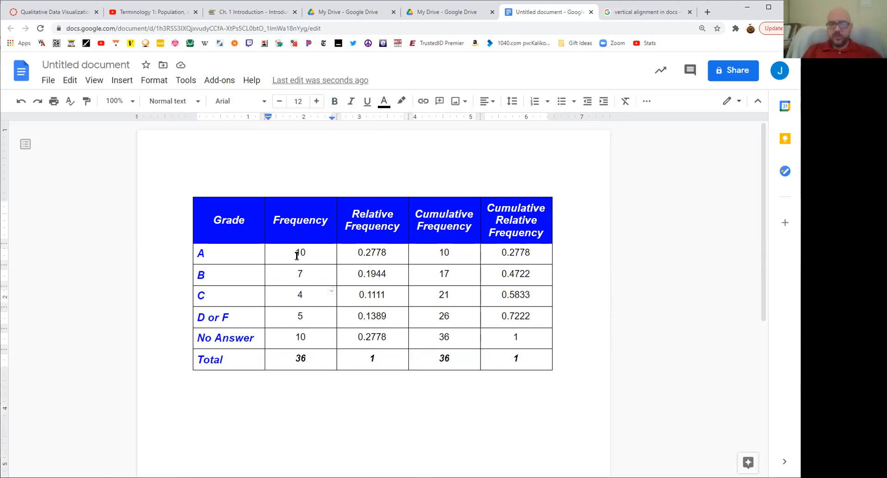
{"action": "left_click_drag", "start_coordinate": [295, 253], "coordinate": [537, 344]}
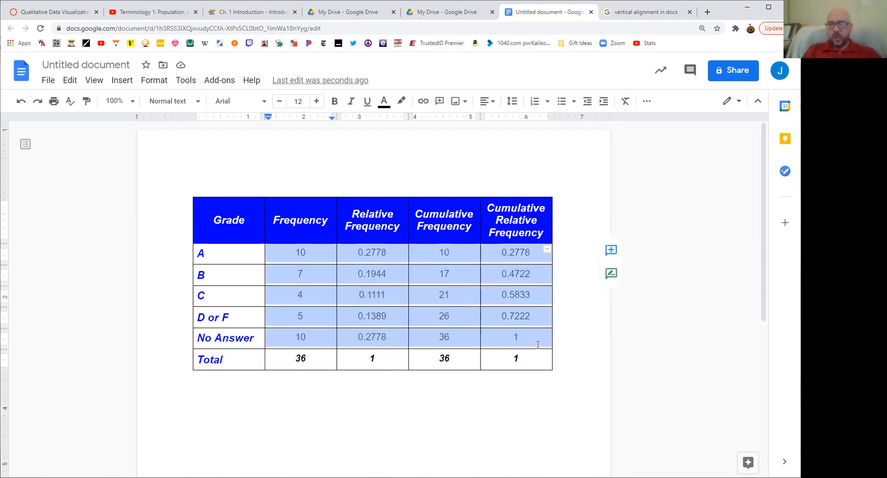
{"action": "left_click", "coordinate": [538, 344]}
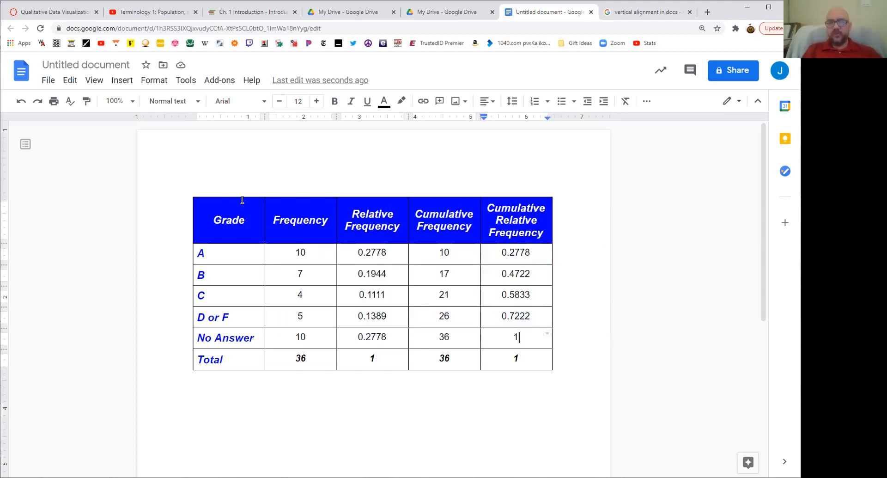
{"action": "left_click_drag", "start_coordinate": [212, 217], "coordinate": [538, 231]}
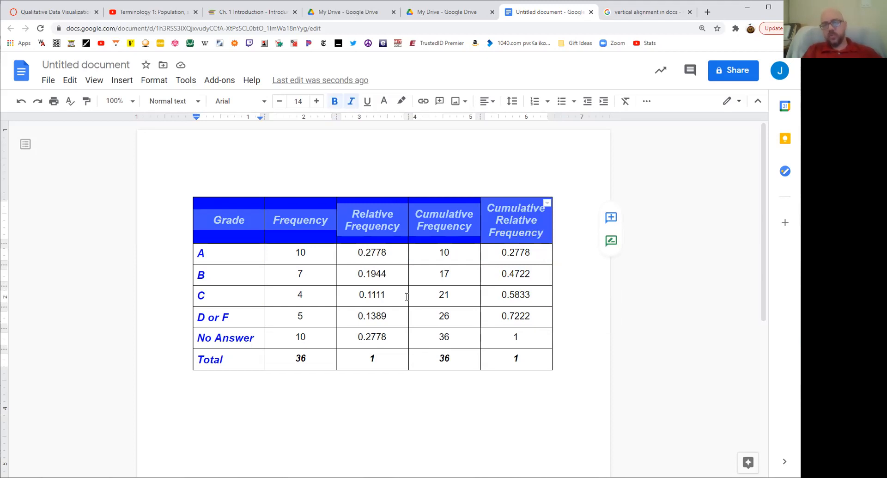
{"action": "left_click", "coordinate": [447, 295]}
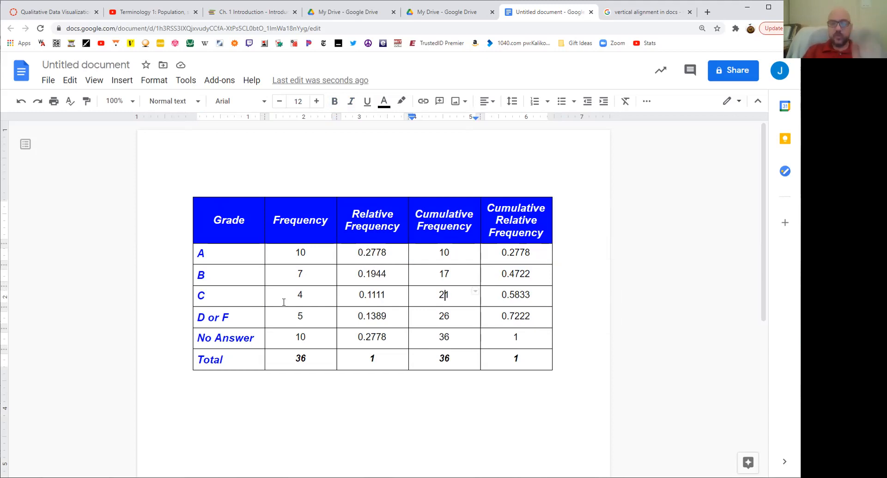
{"action": "left_click_drag", "start_coordinate": [285, 252], "coordinate": [502, 333]}
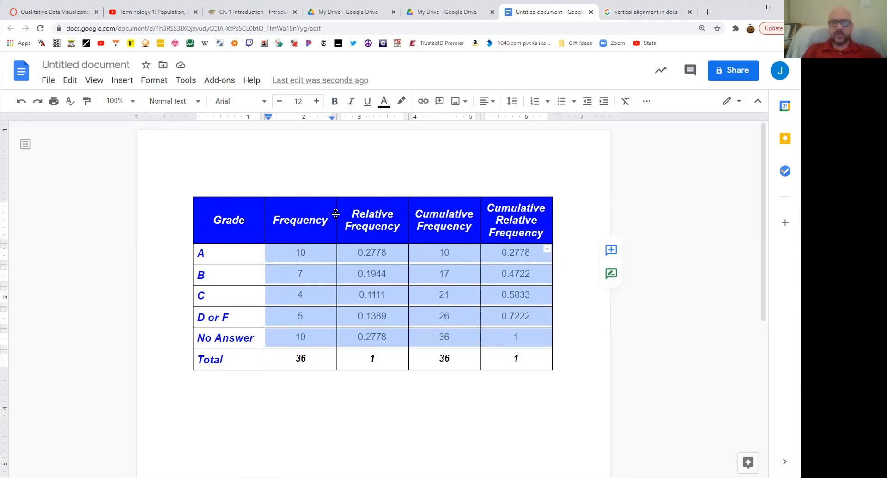
{"action": "left_click", "coordinate": [301, 175]}
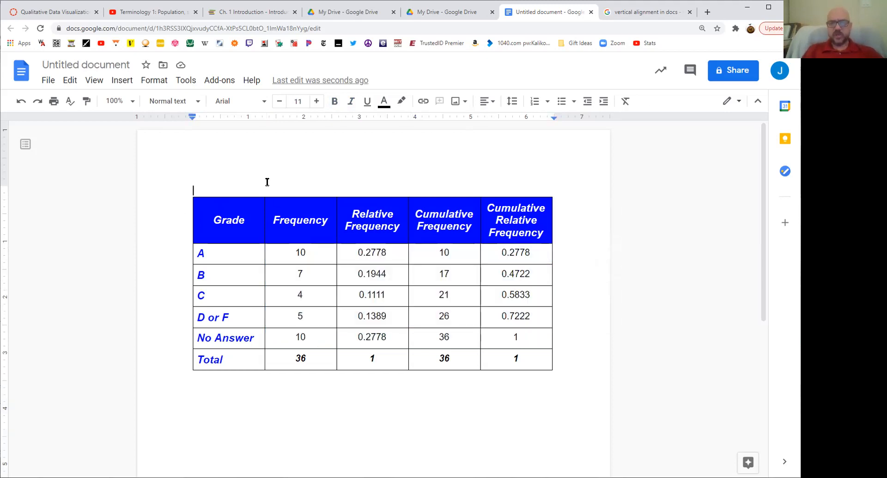
Step: Insert a row above the header row and merge its five cells into one
{"action": "left_click_drag", "start_coordinate": [208, 223], "coordinate": [535, 225]}
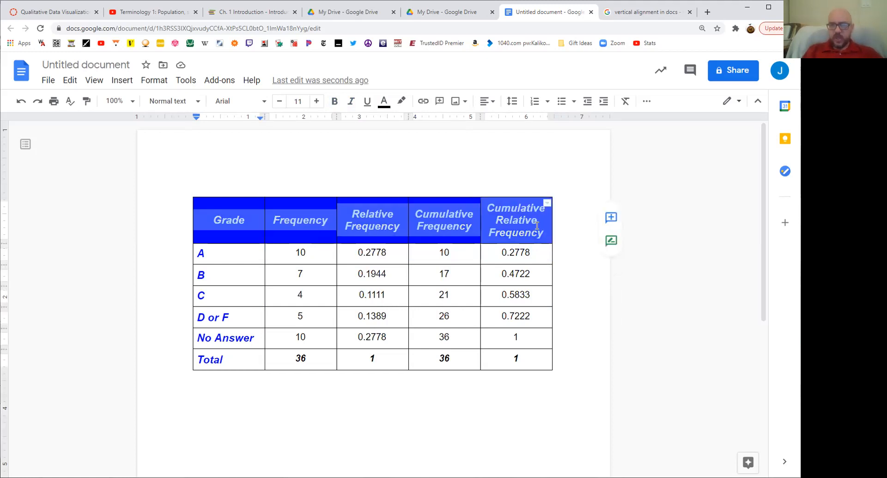
{"action": "right_click", "coordinate": [537, 225]}
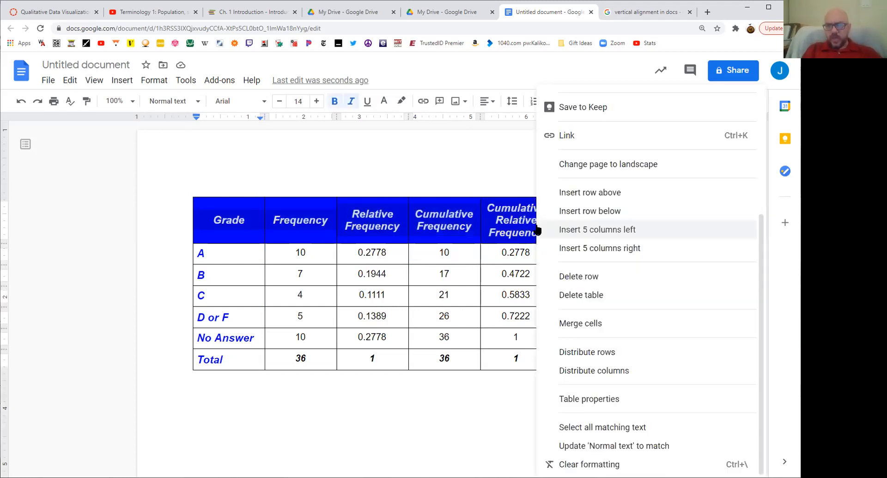
{"action": "left_click", "coordinate": [591, 193]}
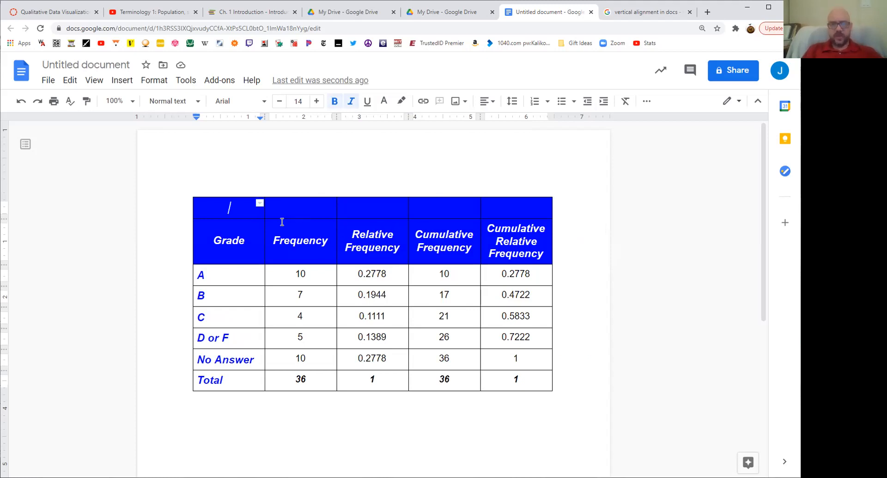
{"action": "left_click_drag", "start_coordinate": [245, 209], "coordinate": [503, 206]}
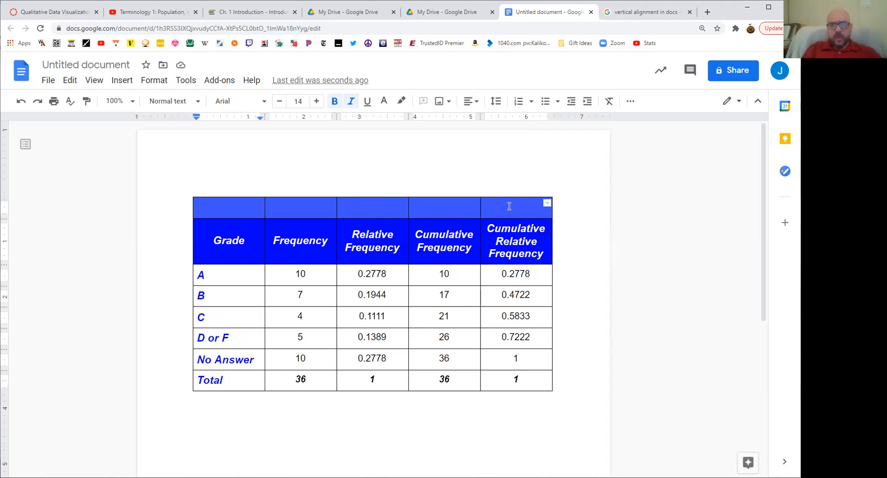
{"action": "right_click", "coordinate": [509, 206]}
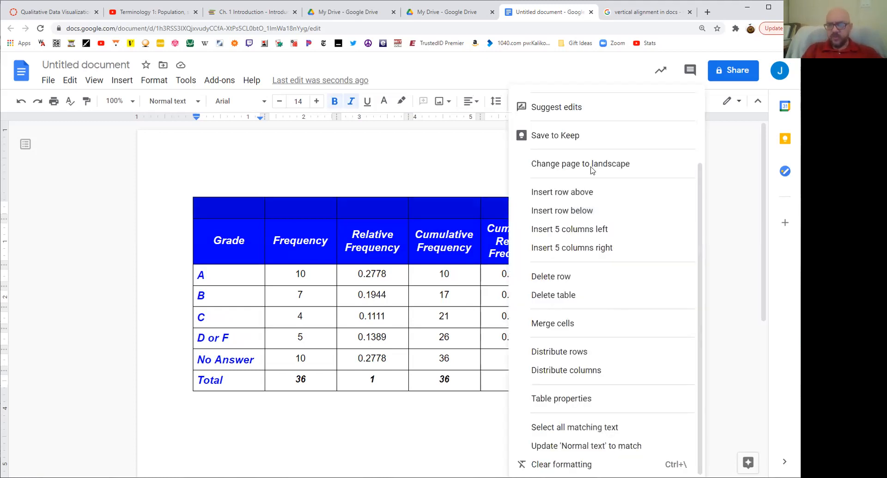
{"action": "left_click", "coordinate": [556, 325]}
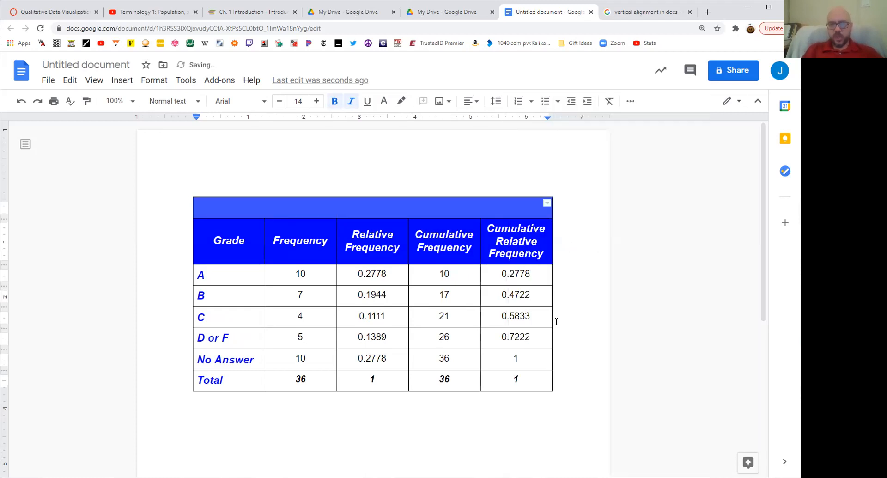
Step: Enter the title "SBCC statistics grades" in the merged row above the column headers
{"action": "left_click", "coordinate": [451, 209]}
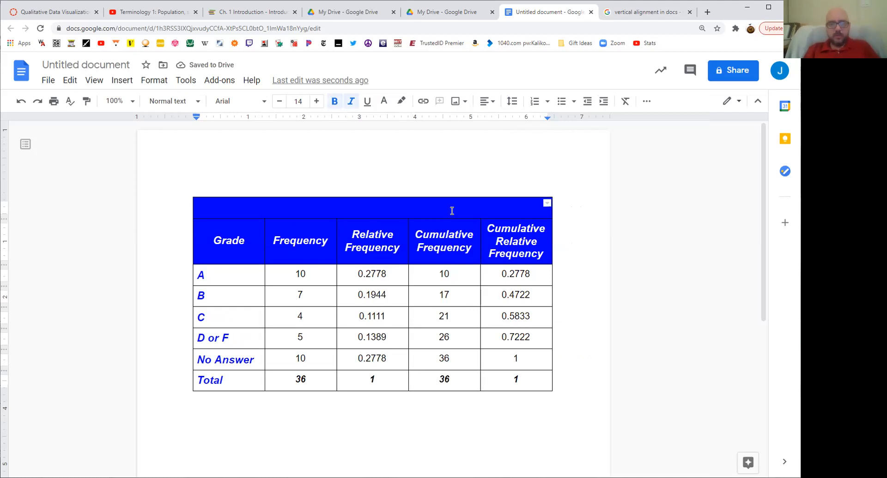
{"action": "type", "text": "SBCC s"}
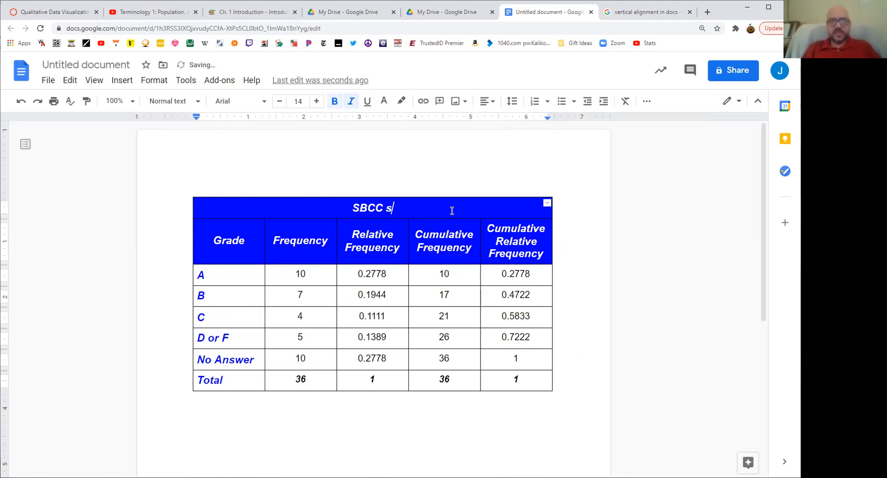
{"action": "type", "text": "tatistics grades"}
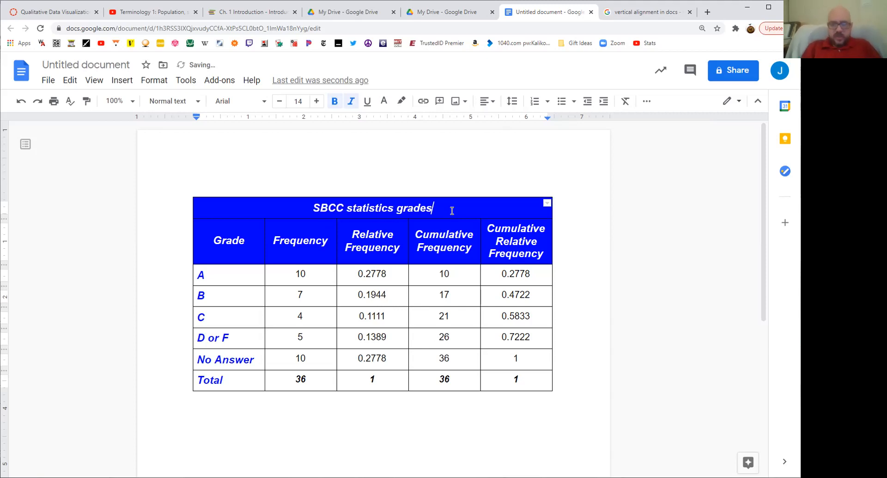
Step: Increase the font size of the table title "SBCC statistics grades" to 18
{"action": "key", "text": "ctrl+shift+Left"}
{"action": "key", "text": "ctrl+shift+Left"}
{"action": "key", "text": "ctrl+shift+Left"}
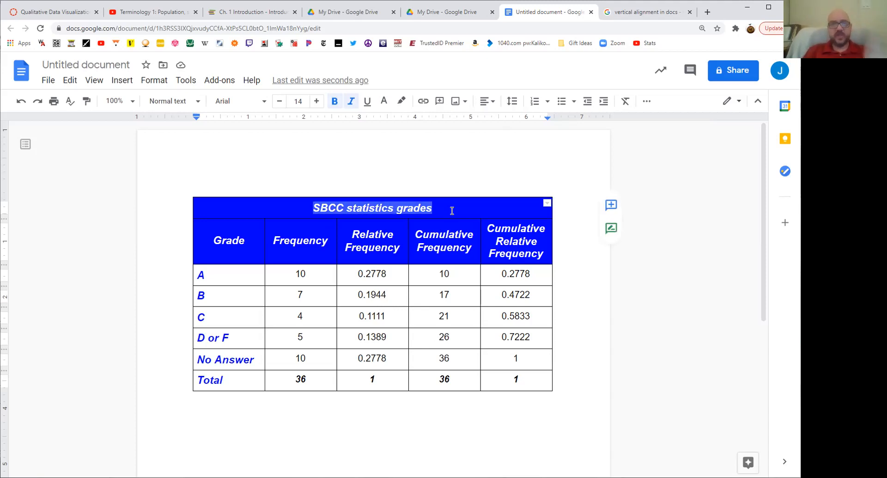
{"action": "left_click", "coordinate": [316, 102]}
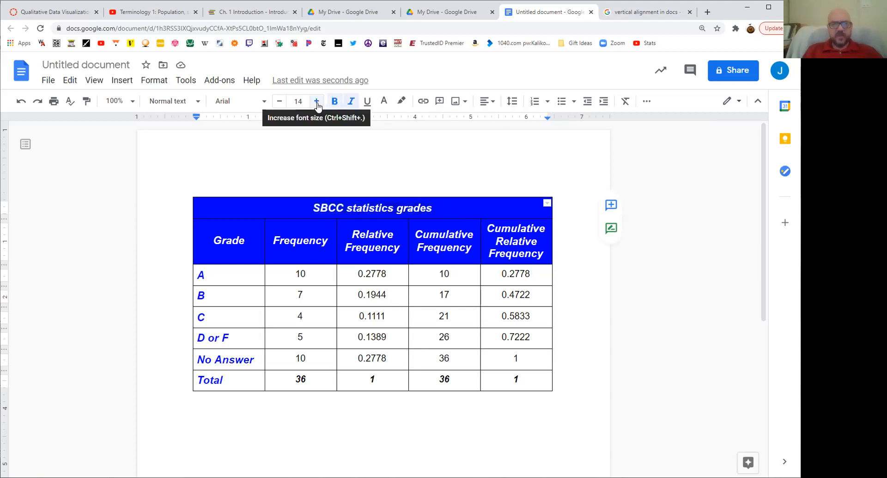
{"action": "left_click", "coordinate": [317, 101]}
{"action": "left_click", "coordinate": [317, 101]}
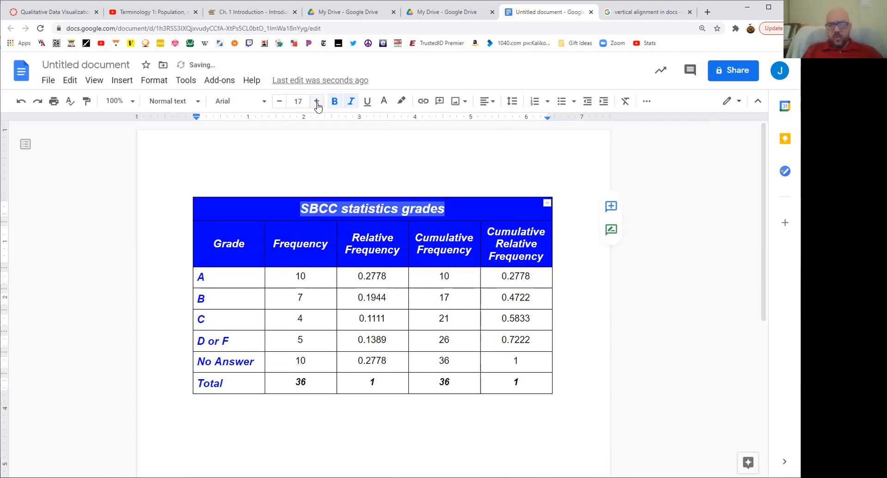
{"action": "left_click", "coordinate": [317, 102]}
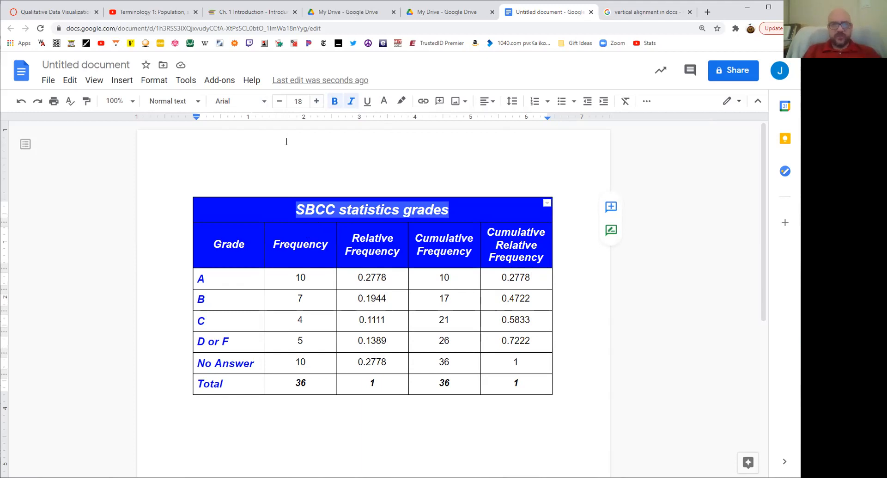
Step: Change the font of the table title to Calibri and deselect the text
{"action": "left_click", "coordinate": [266, 101]}
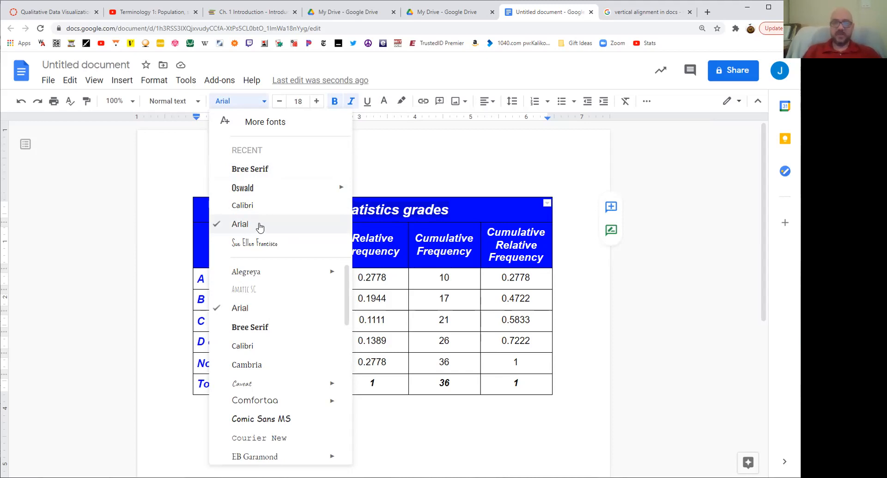
{"action": "scroll", "coordinate": [265, 332], "scroll_direction": "down", "scroll_amount": 1}
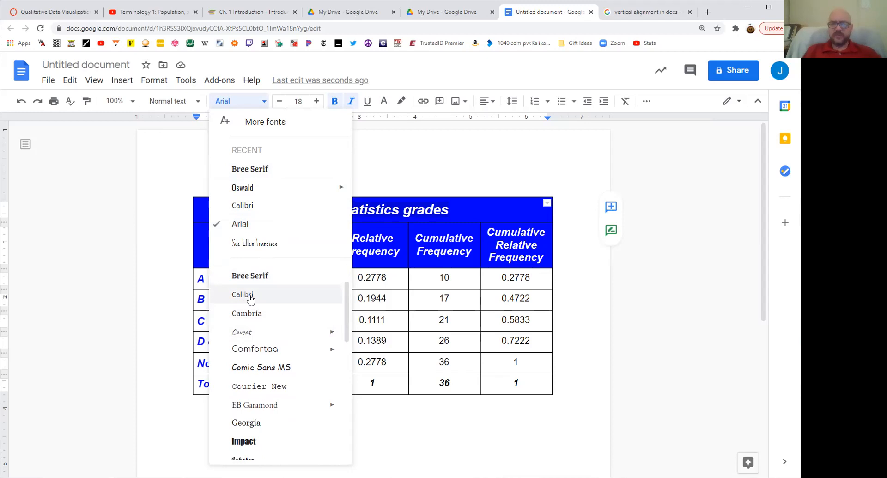
{"action": "left_click", "coordinate": [250, 299]}
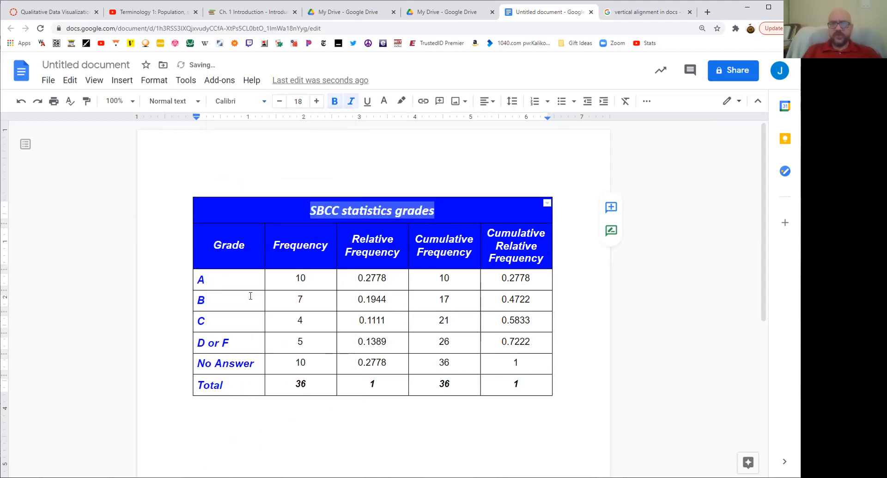
{"action": "left_click", "coordinate": [422, 184]}
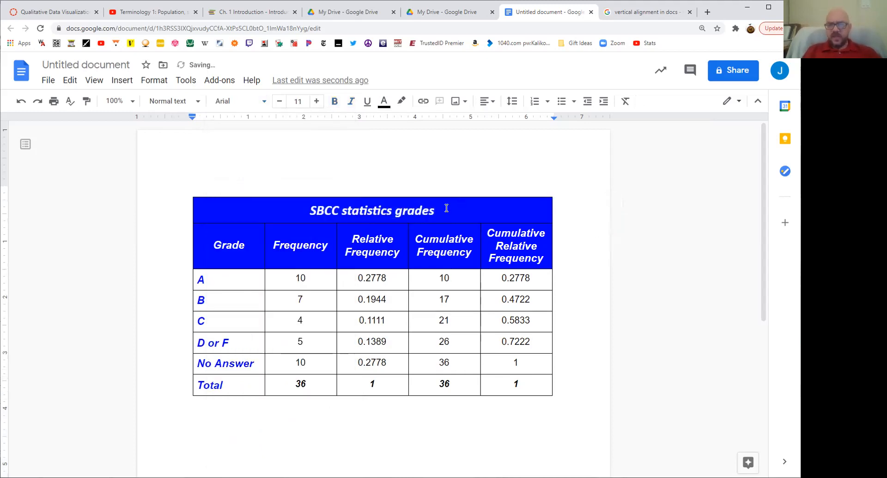
Step: Enlarge the Calibri title text in the merged row to font size 21
{"action": "left_click_drag", "start_coordinate": [440, 209], "coordinate": [296, 211]}
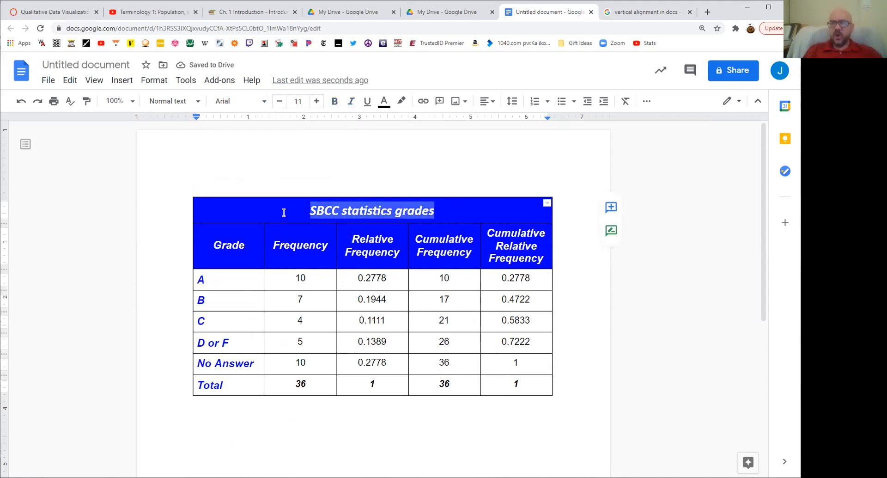
{"action": "left_click", "coordinate": [316, 102]}
{"action": "left_click", "coordinate": [316, 103]}
{"action": "left_click", "coordinate": [315, 103]}
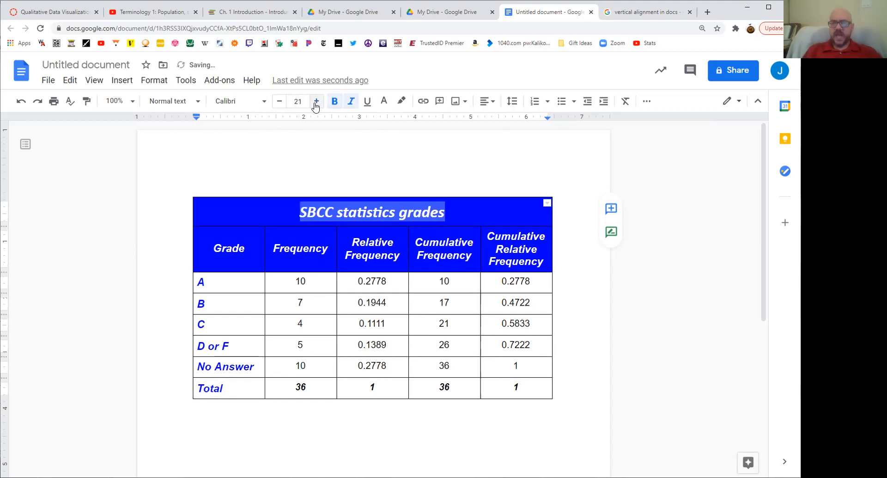
{"action": "left_click", "coordinate": [444, 158]}
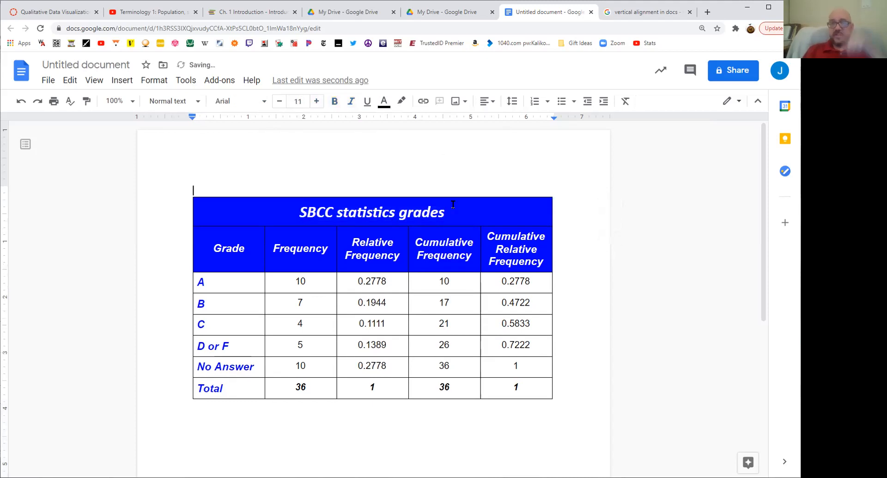